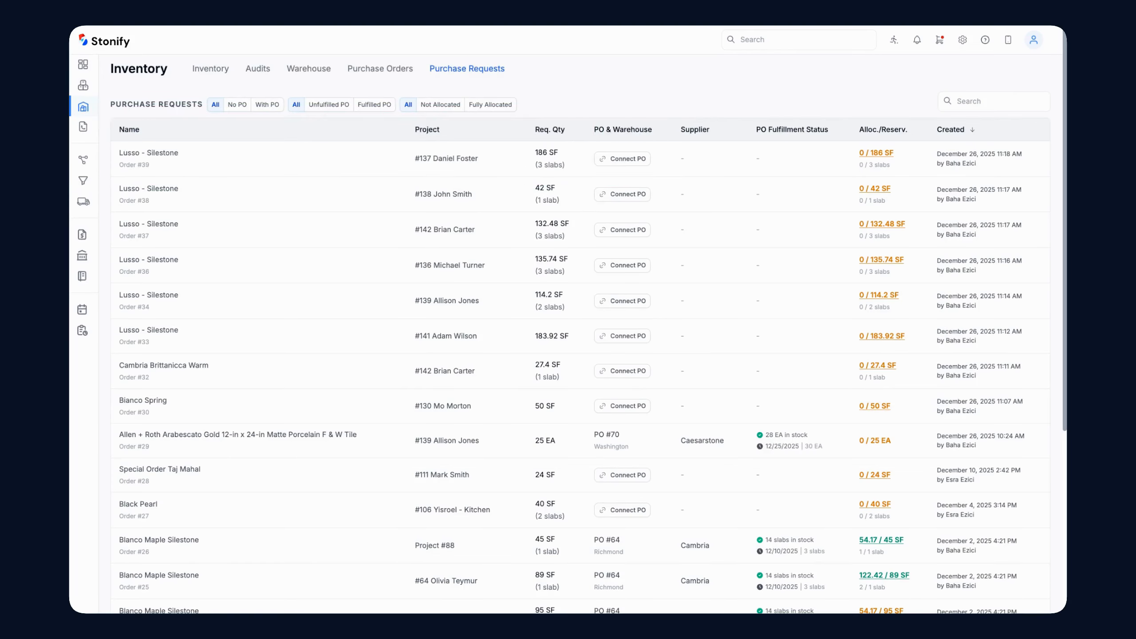
Step: View the purchase requests without a PO and those with a PO, and return to showing all requests
{"action": "left_click", "coordinate": [239, 109]}
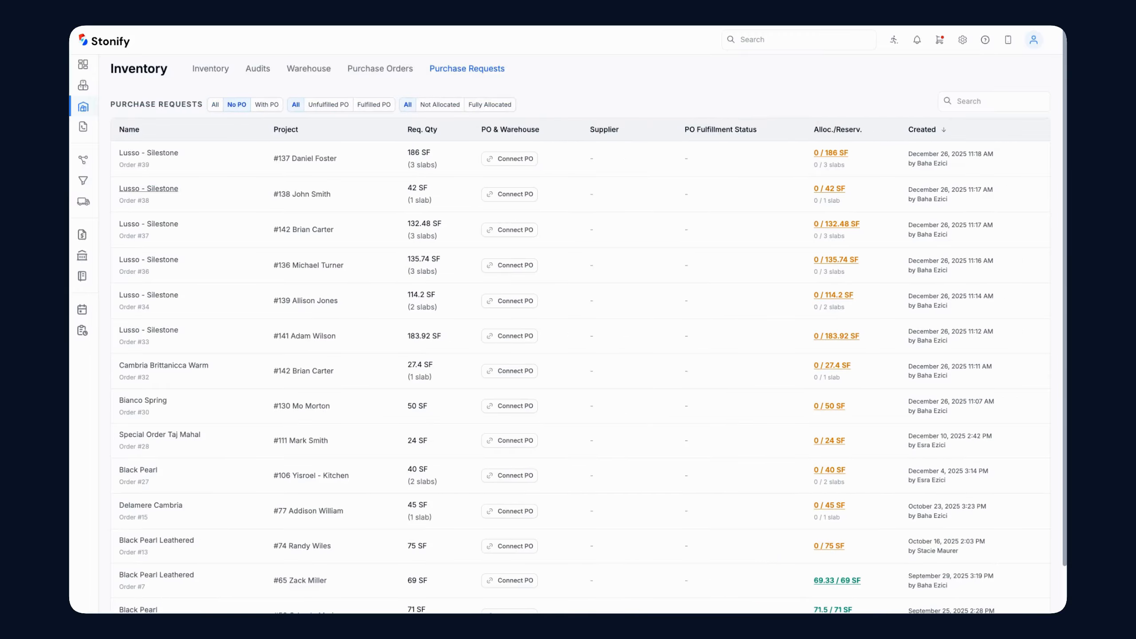
{"action": "left_click", "coordinate": [267, 104]}
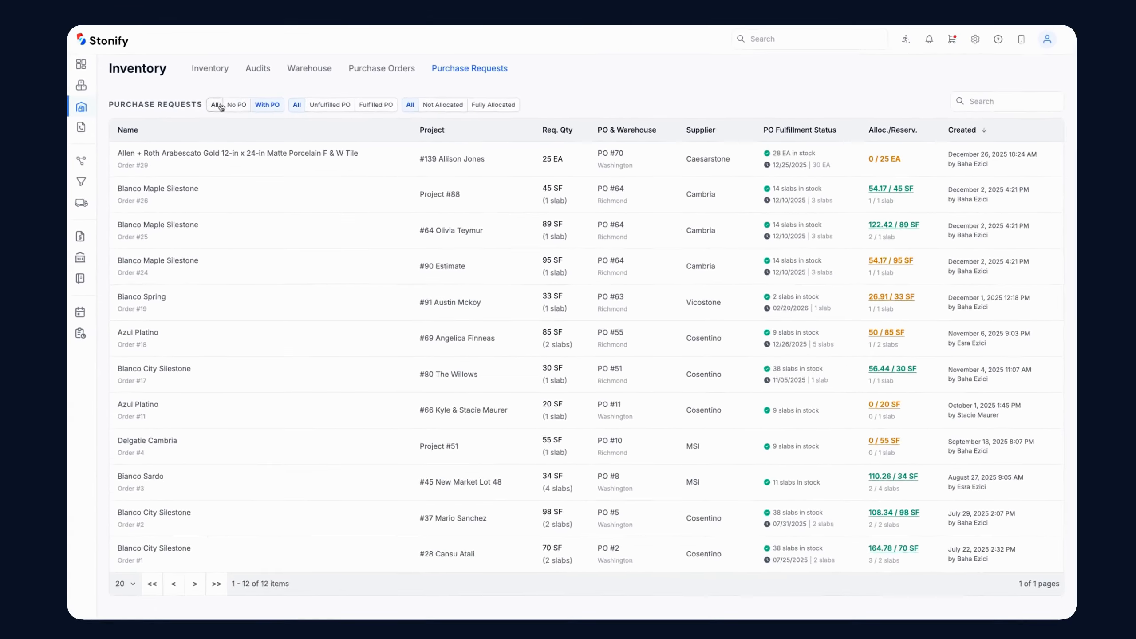
{"action": "left_click", "coordinate": [208, 108]}
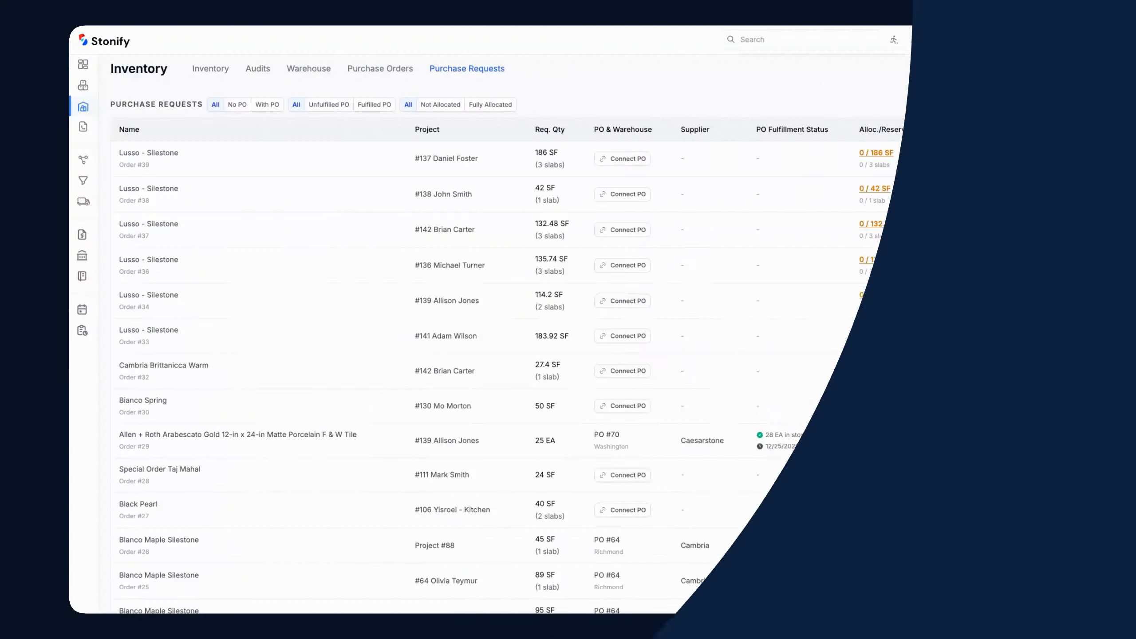
Step: Show the purchase orders list and sort it by ETA in ascending order
{"action": "left_click", "coordinate": [402, 69]}
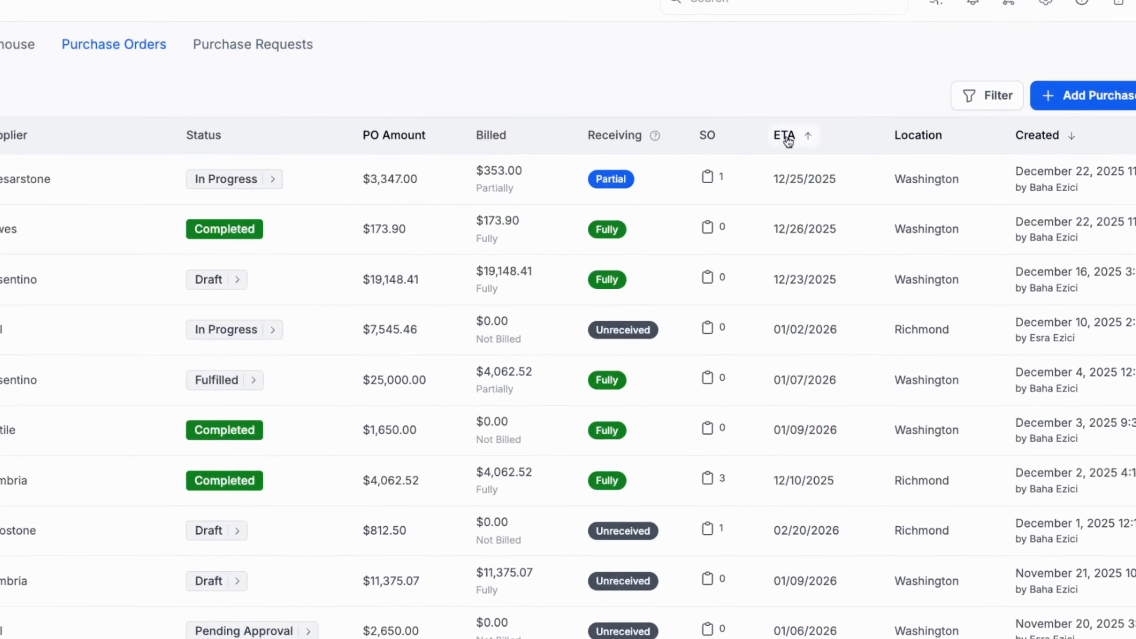
{"action": "left_click", "coordinate": [786, 136]}
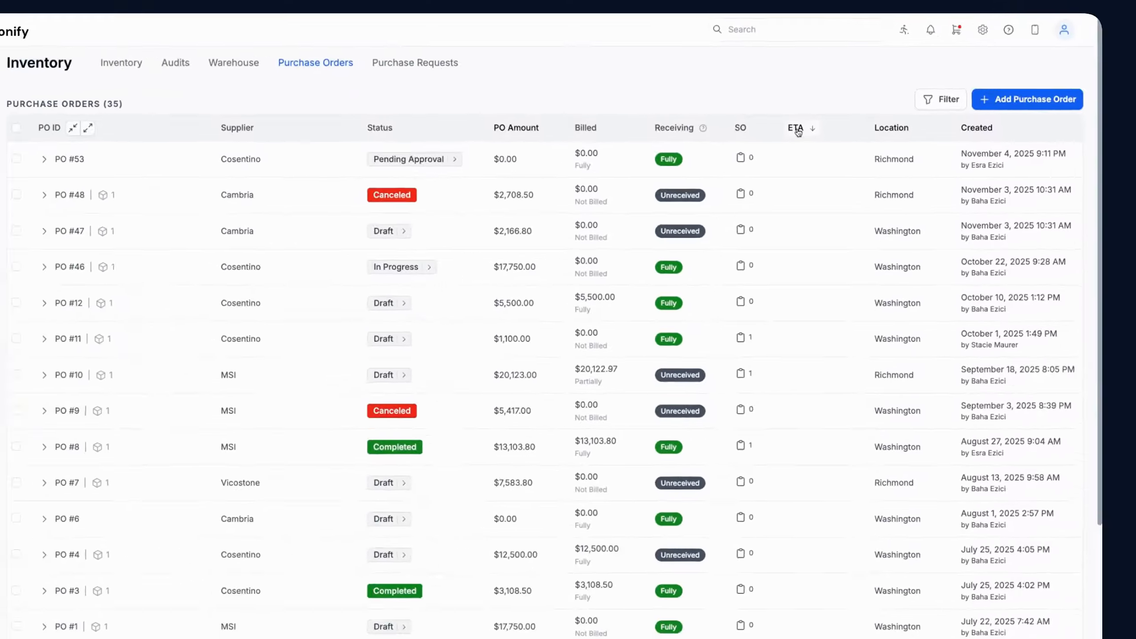
{"action": "left_click", "coordinate": [797, 129]}
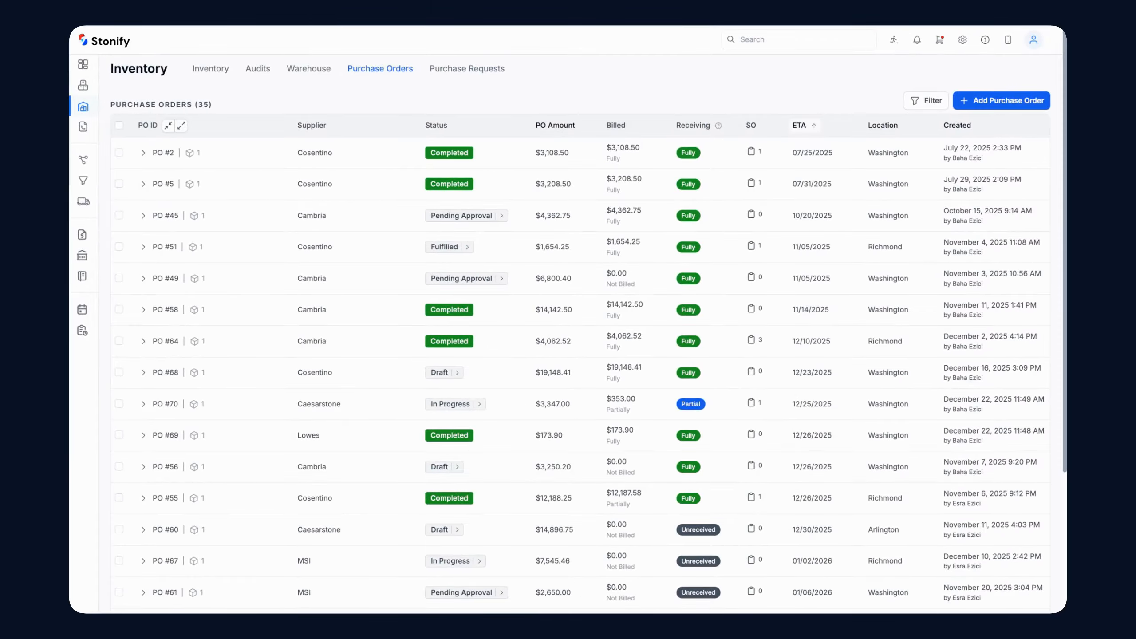
Step: Filter the purchase orders to those with an ETA within 12/29/2025 - 01/02/2026
{"action": "left_click", "coordinate": [925, 100]}
{"action": "scroll", "coordinate": [633, 215], "scroll_direction": "down", "scroll_amount": 1}
{"action": "scroll", "coordinate": [625, 242], "scroll_direction": "up", "scroll_amount": 1}
{"action": "left_click", "coordinate": [625, 242]}
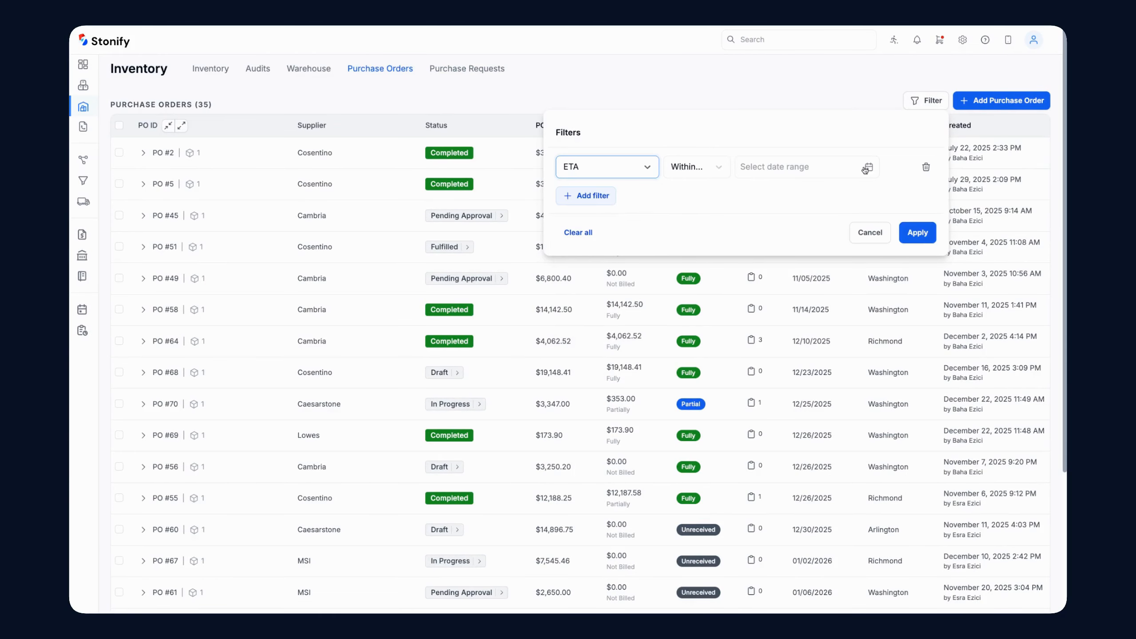
{"action": "left_click", "coordinate": [867, 167]}
{"action": "left_click", "coordinate": [785, 320]}
{"action": "left_click", "coordinate": [1023, 236]}
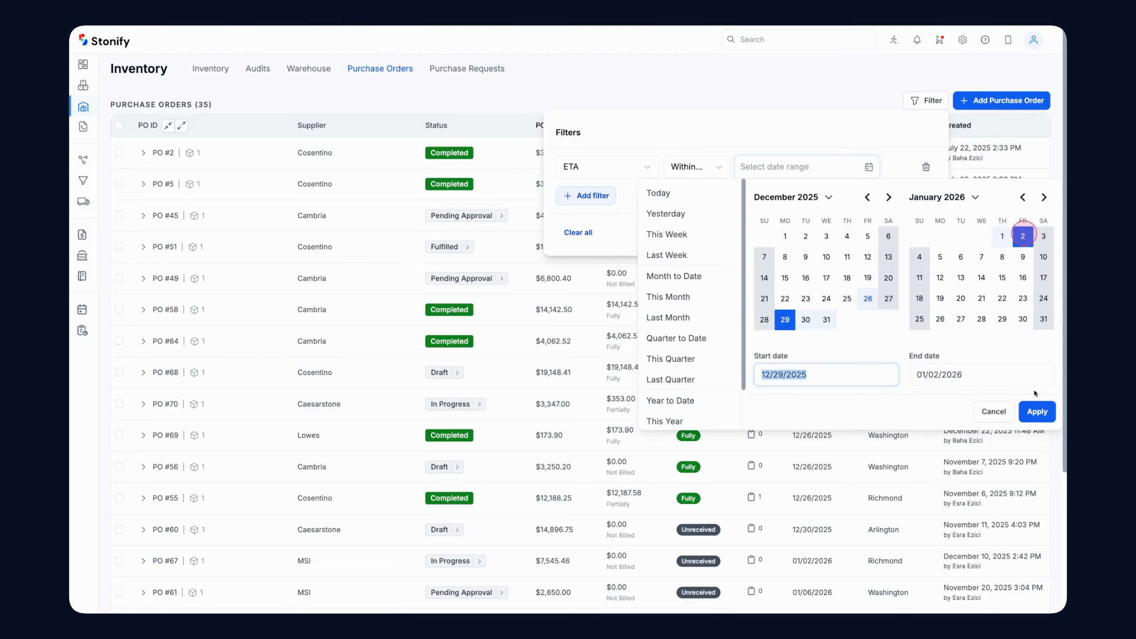
{"action": "left_click", "coordinate": [1036, 412]}
{"action": "left_click", "coordinate": [929, 230]}
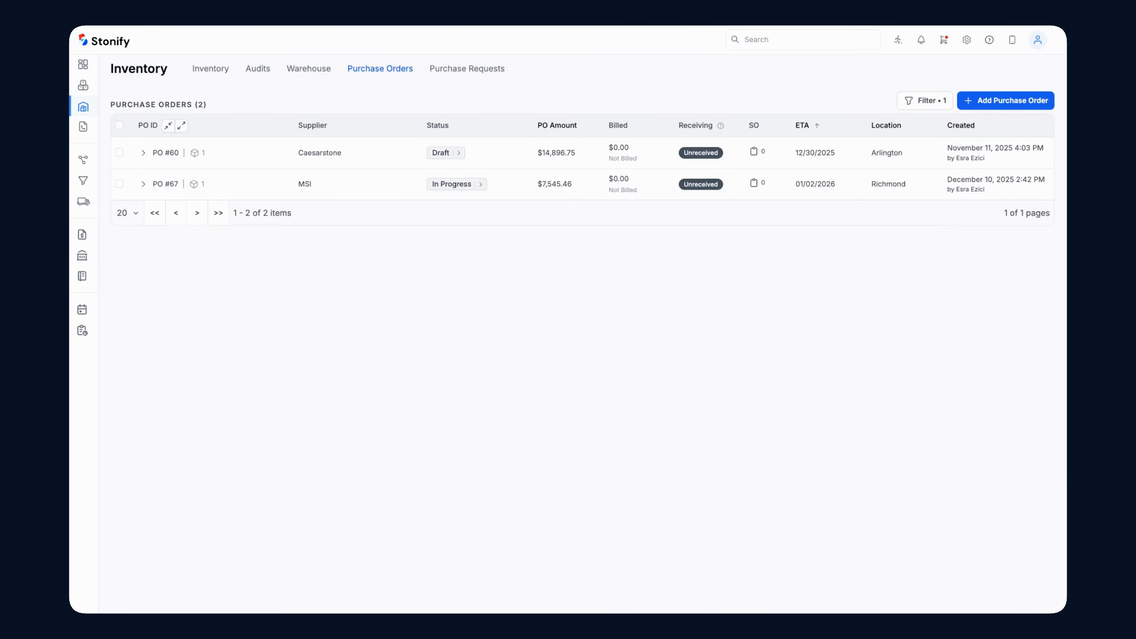
Step: Clear the ETA filter so that all purchase orders are listed
{"action": "left_click", "coordinate": [923, 100]}
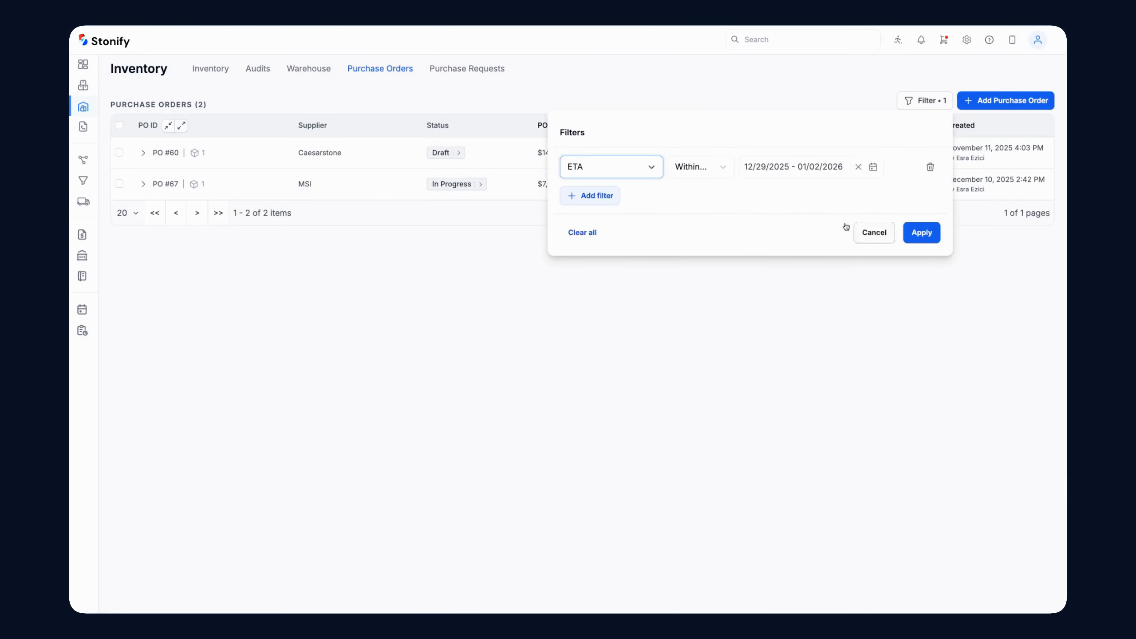
{"action": "left_click", "coordinate": [580, 231]}
{"action": "left_click", "coordinate": [915, 201]}
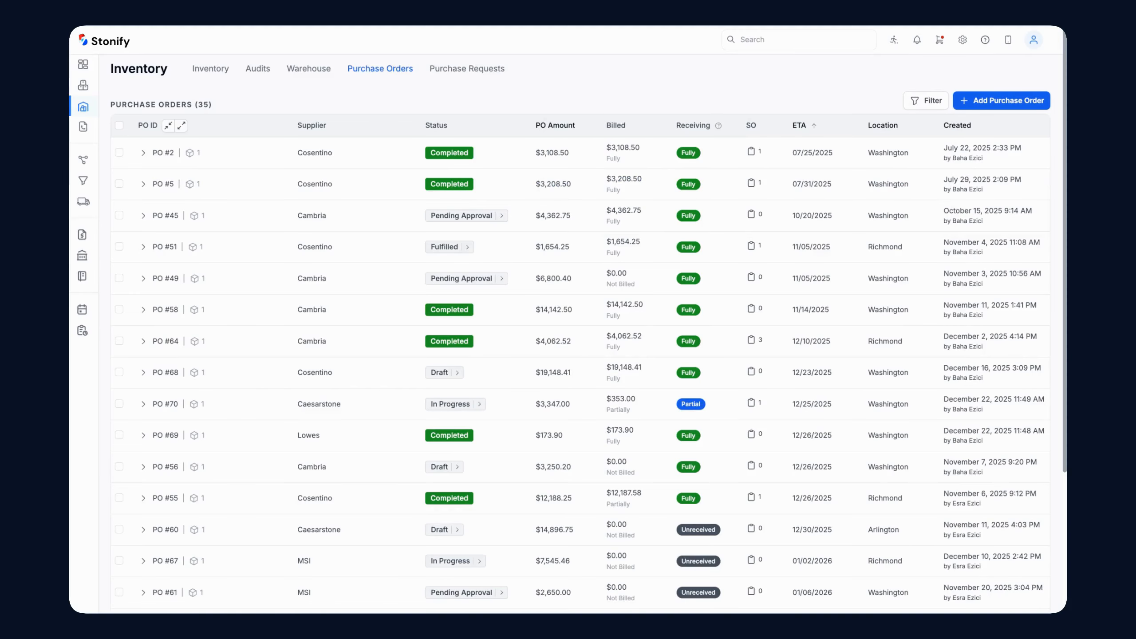
Step: Expand the Cosentino purchase order with ETA 07/31/2025 and check the special order linked to its item
{"action": "left_click", "coordinate": [144, 184]}
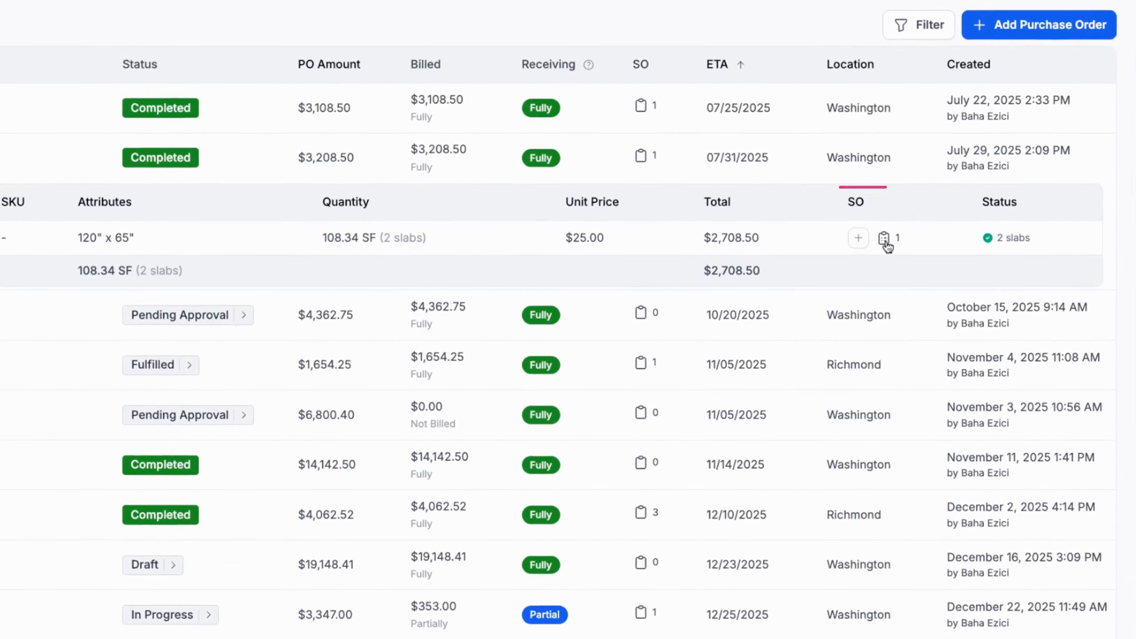
{"action": "left_click", "coordinate": [903, 233]}
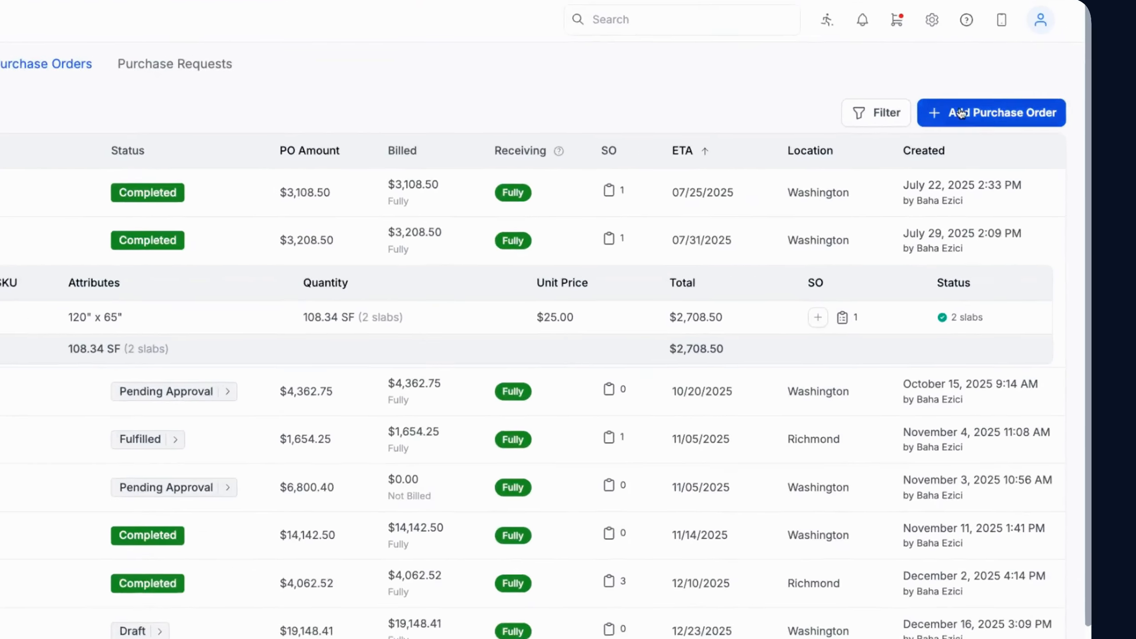
Step: Start a new purchase order with Cosentino as the seller and continue to the warehouse details
{"action": "left_click", "coordinate": [975, 100]}
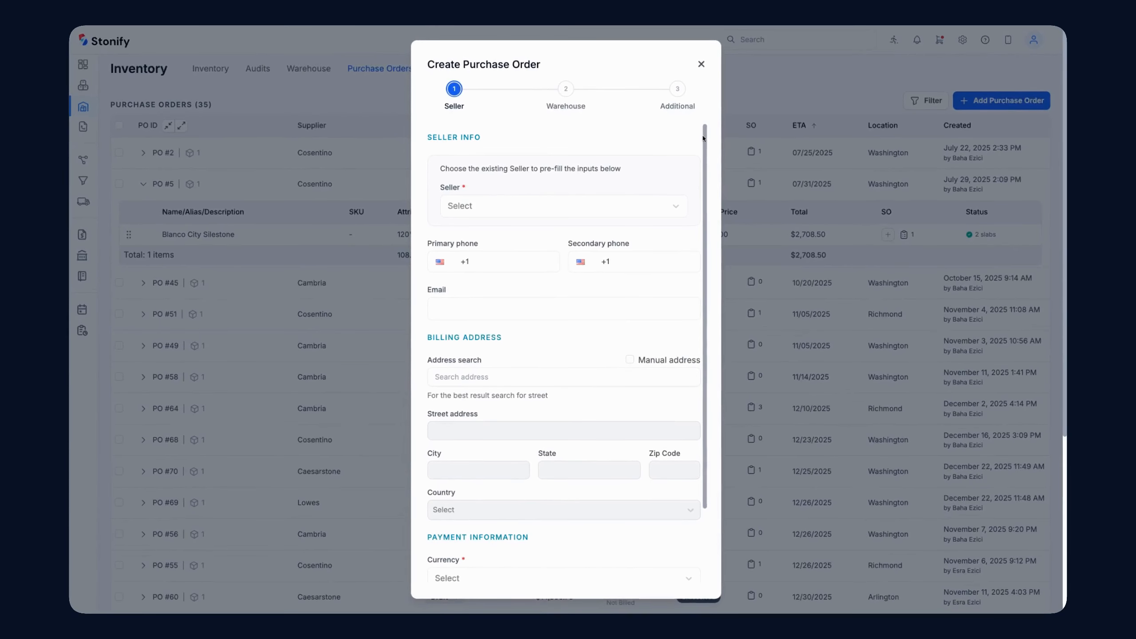
{"action": "left_click", "coordinate": [566, 204]}
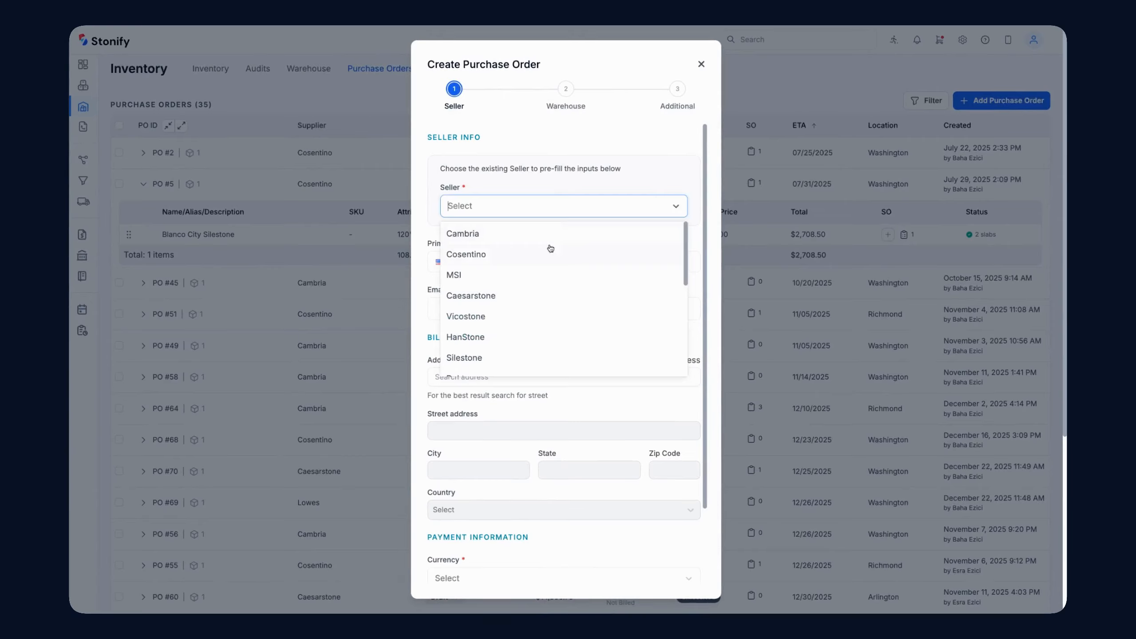
{"action": "left_click", "coordinate": [551, 252]}
{"action": "scroll", "coordinate": [564, 313], "scroll_direction": "down", "scroll_amount": 3}
{"action": "left_click", "coordinate": [669, 570]}
Step: Choose the Washington warehouse and create the purchase order with the Default inventory ownership type
{"action": "left_click", "coordinate": [595, 225]}
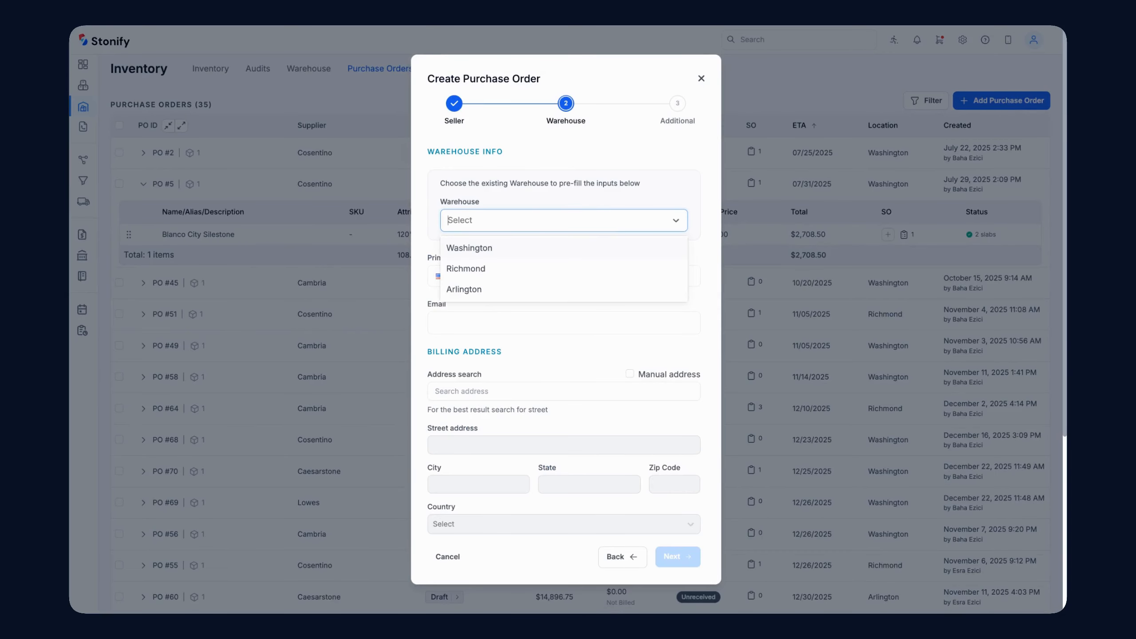
{"action": "left_click", "coordinate": [469, 248]}
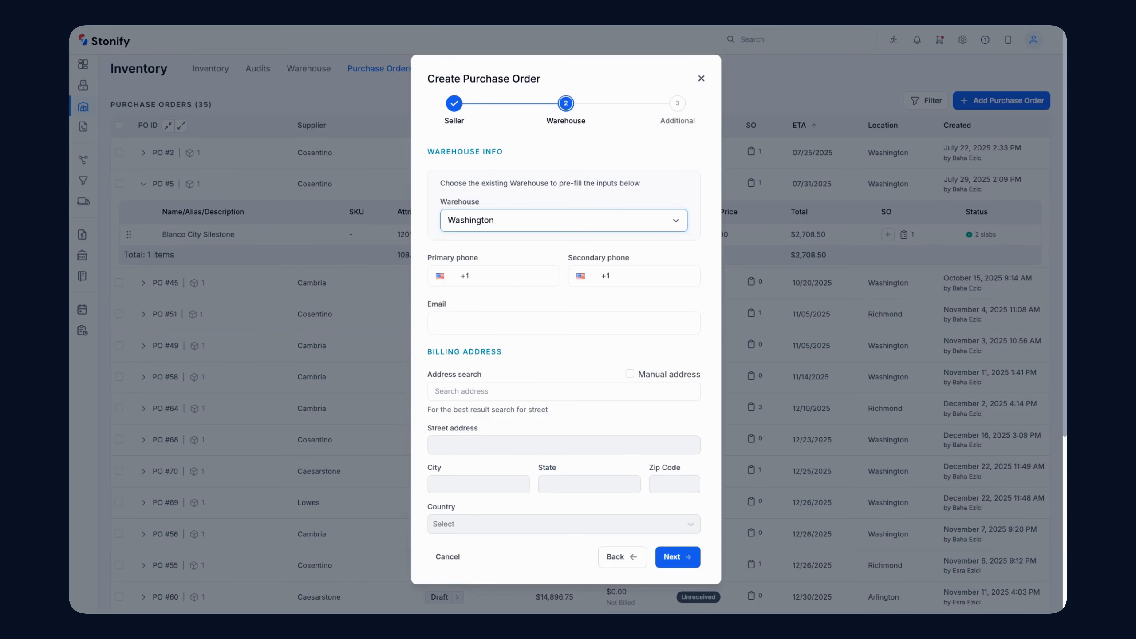
{"action": "scroll", "coordinate": [674, 492], "scroll_direction": "down", "scroll_amount": 3}
{"action": "left_click", "coordinate": [677, 556]}
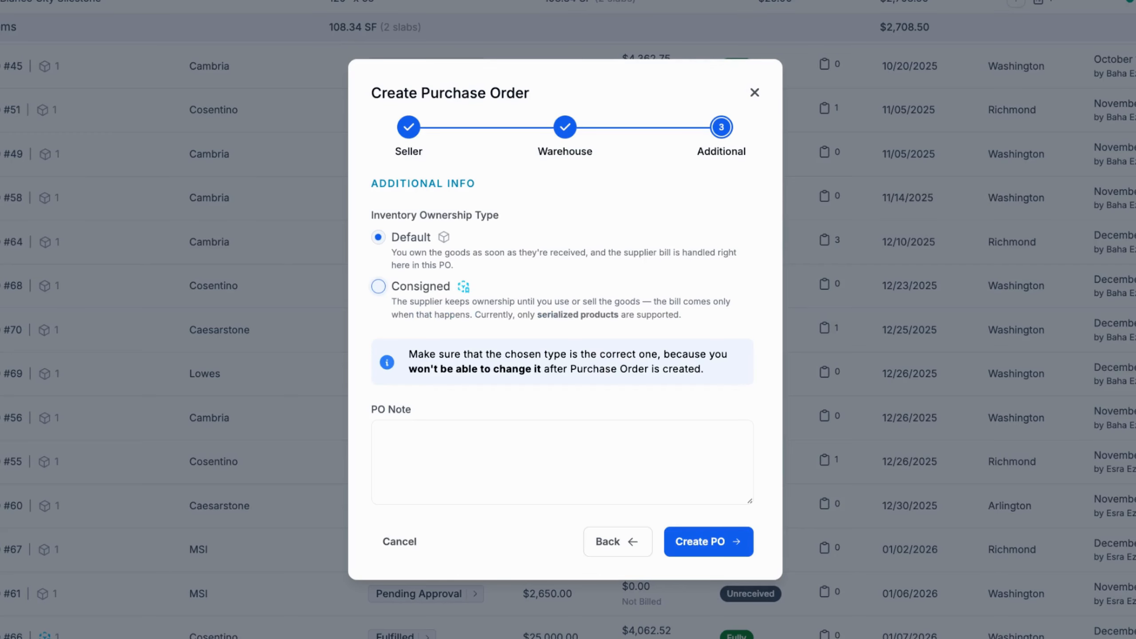
{"action": "left_click", "coordinate": [708, 542]}
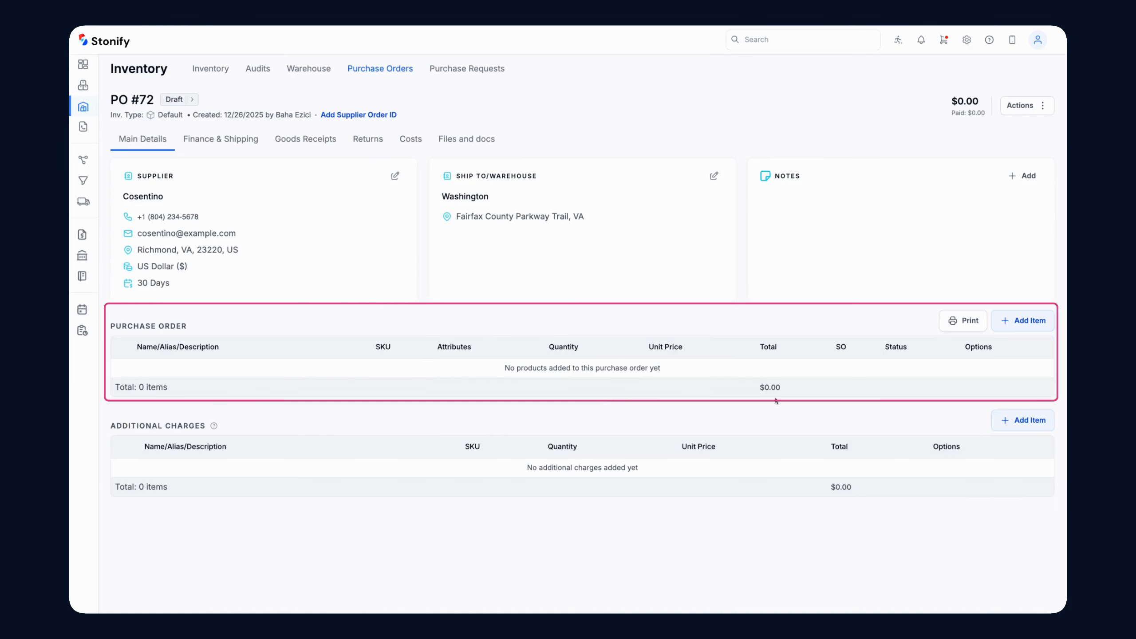
Step: Start a new product item on the purchase order and choose Lusso - Silestone as the product
{"action": "left_click", "coordinate": [1023, 321]}
{"action": "left_click", "coordinate": [671, 219]}
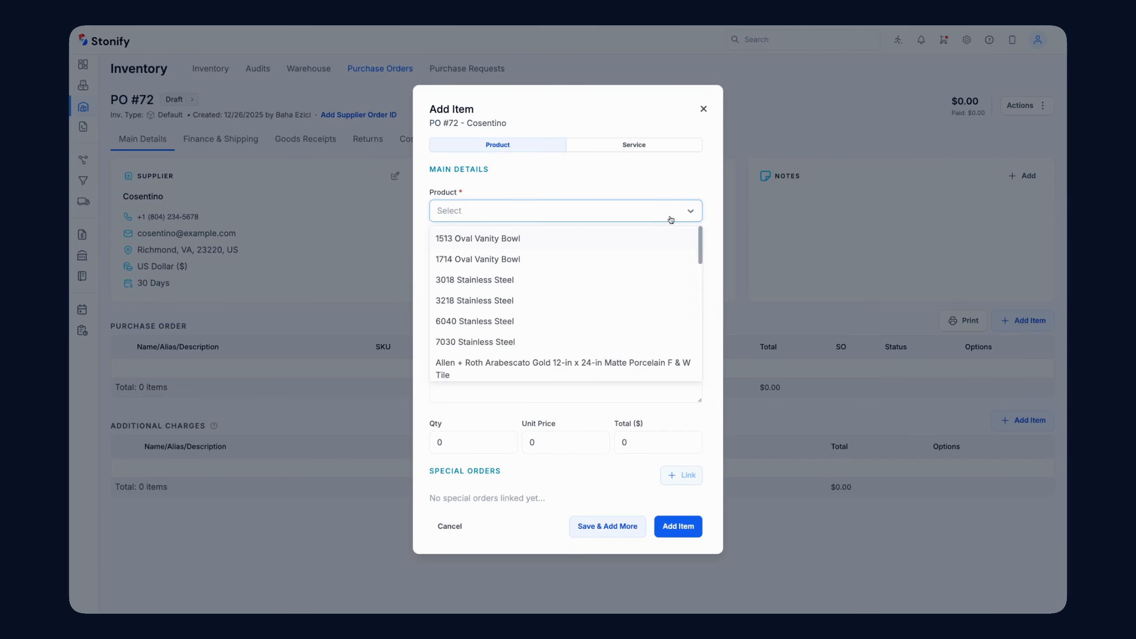
{"action": "type", "text": "lusso"}
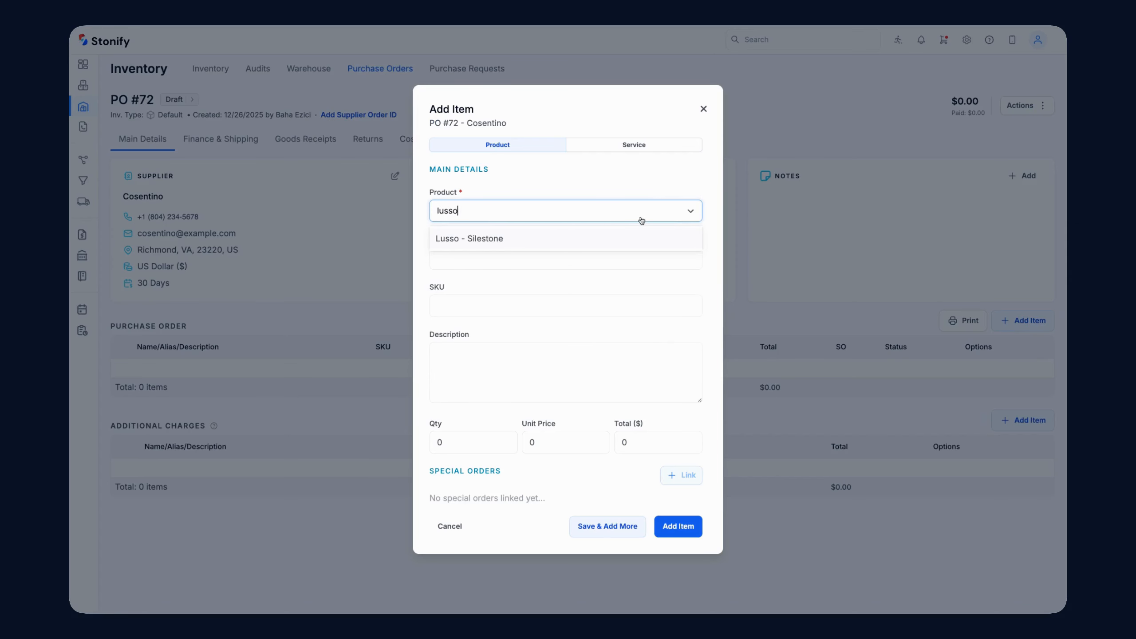
{"action": "left_click", "coordinate": [609, 235]}
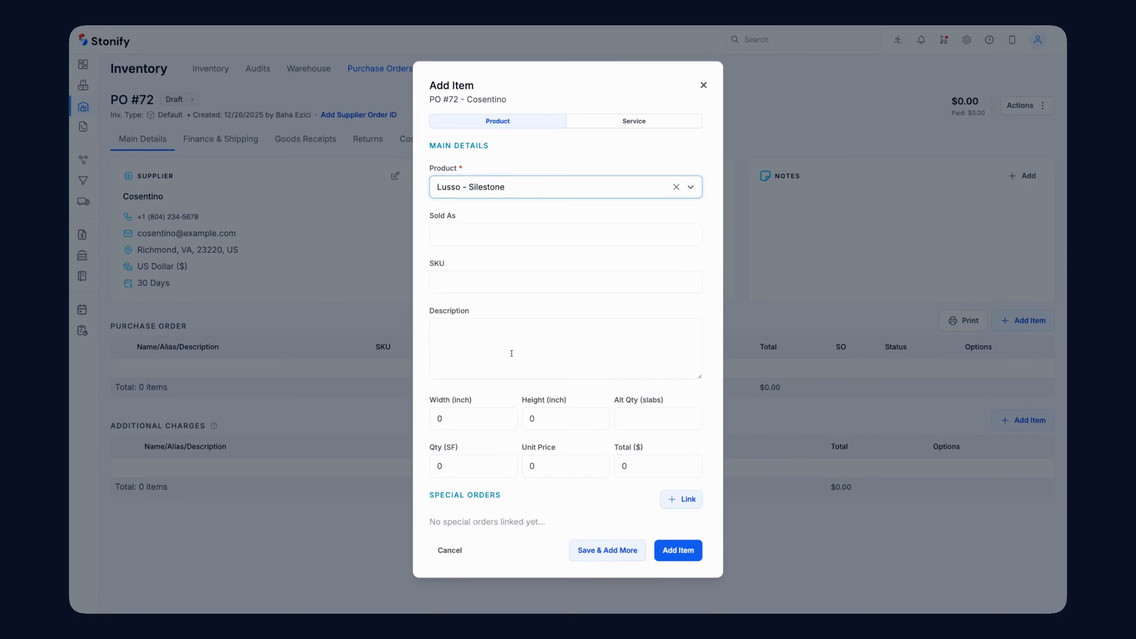
Step: Set the product to 120 inches wide, 65 inches high, 2 slabs and a unit price of 25.50, and add it to the order
{"action": "left_click", "coordinate": [490, 414]}
{"action": "type", "text": "120"}
{"action": "key", "text": "Tab"}
{"action": "type", "text": "65"}
{"action": "key", "text": "Tab"}
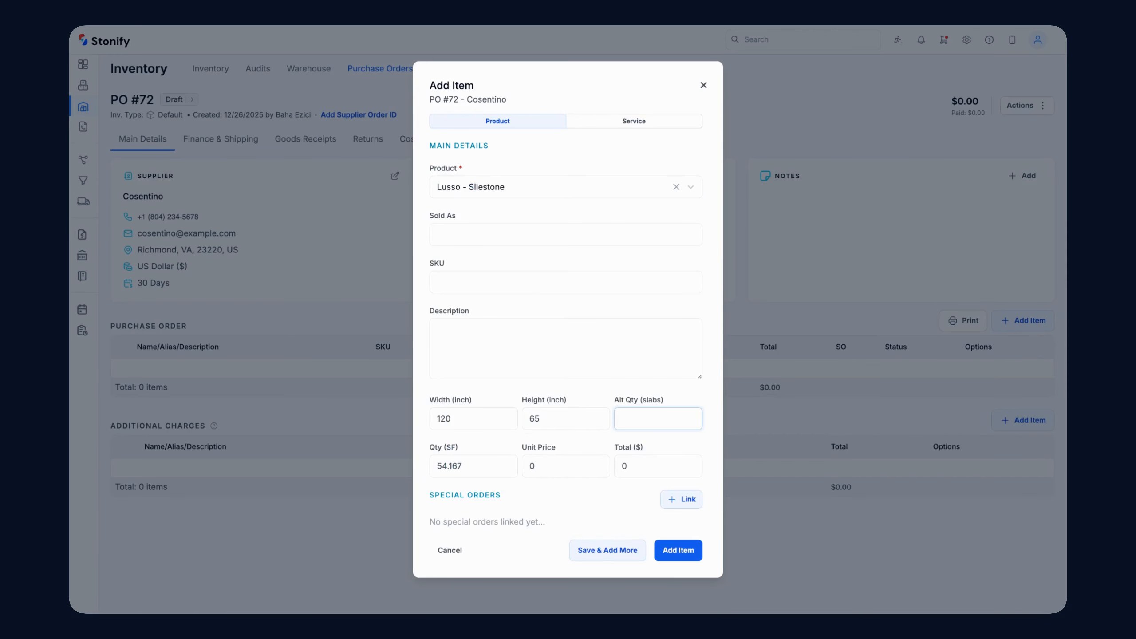
{"action": "type", "text": "2"}
{"action": "key", "text": "Tab"}
{"action": "type", "text": "25.50"}
{"action": "key", "text": "Tab"}
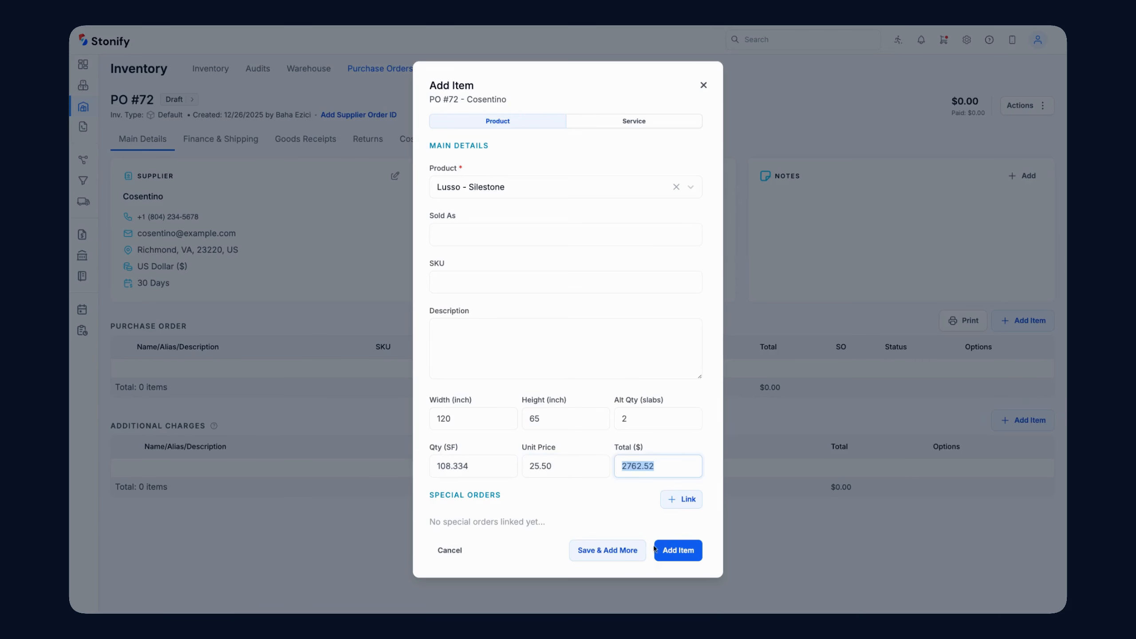
{"action": "key", "text": "Return"}
Step: Add a Purchase Tax service item to the purchase order with quantity 1 and unit price 27.62
{"action": "left_click", "coordinate": [1023, 320]}
{"action": "left_click", "coordinate": [634, 144]}
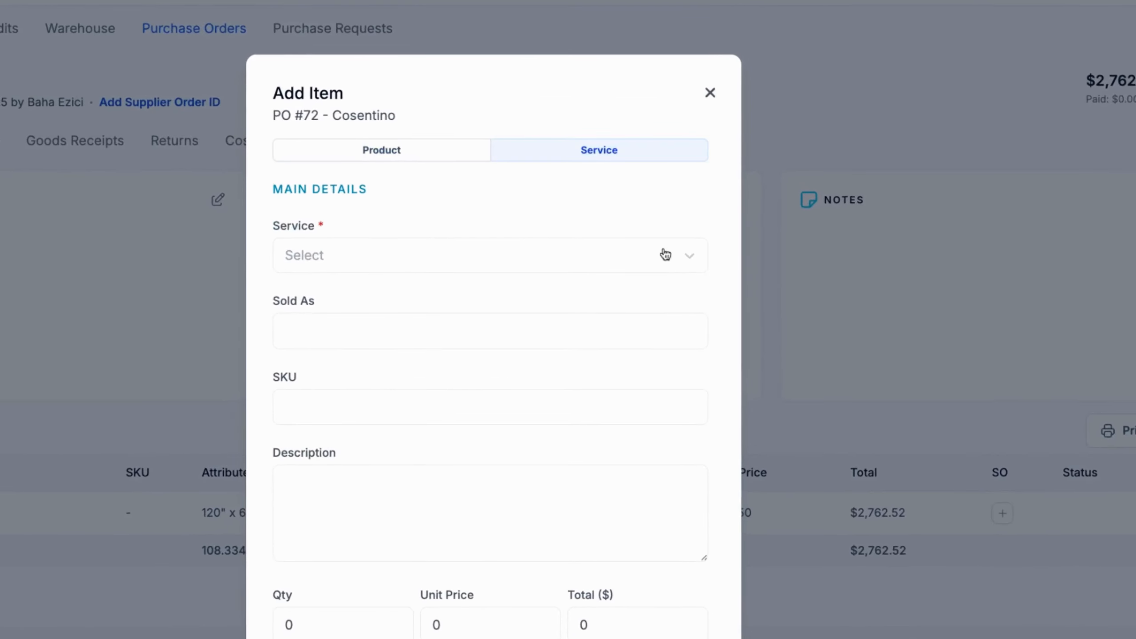
{"action": "left_click", "coordinate": [666, 255]}
{"action": "type", "text": "tax"}
{"action": "left_click", "coordinate": [595, 238]}
{"action": "left_click", "coordinate": [480, 437]}
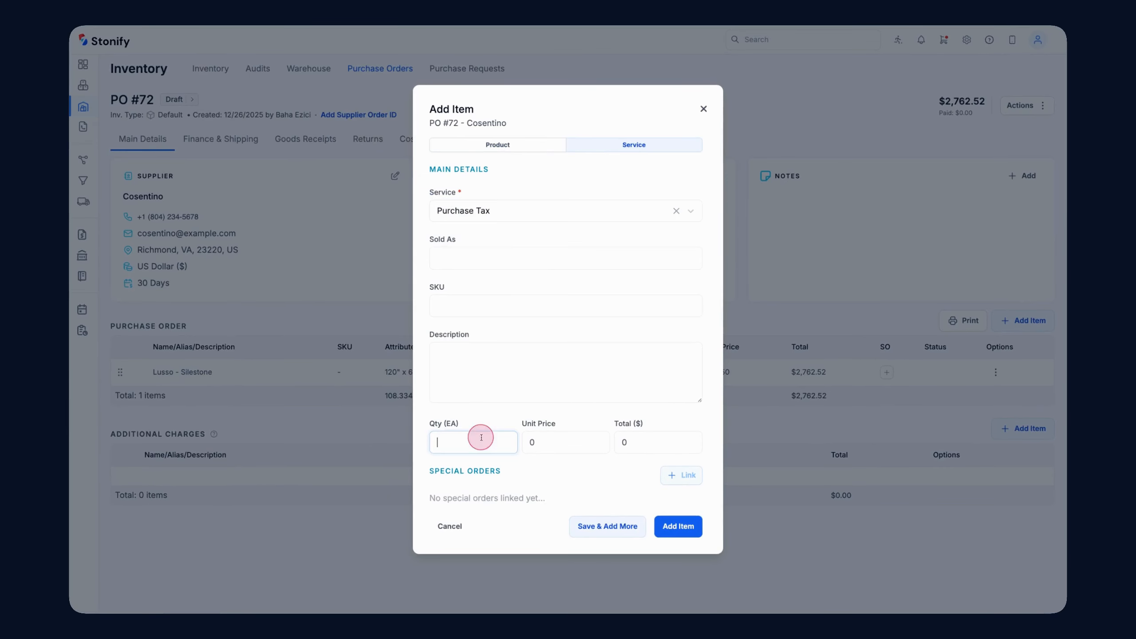
{"action": "type", "text": "1"}
{"action": "key", "text": "Tab"}
{"action": "type", "text": "27.62"}
{"action": "left_click", "coordinate": [689, 535]}
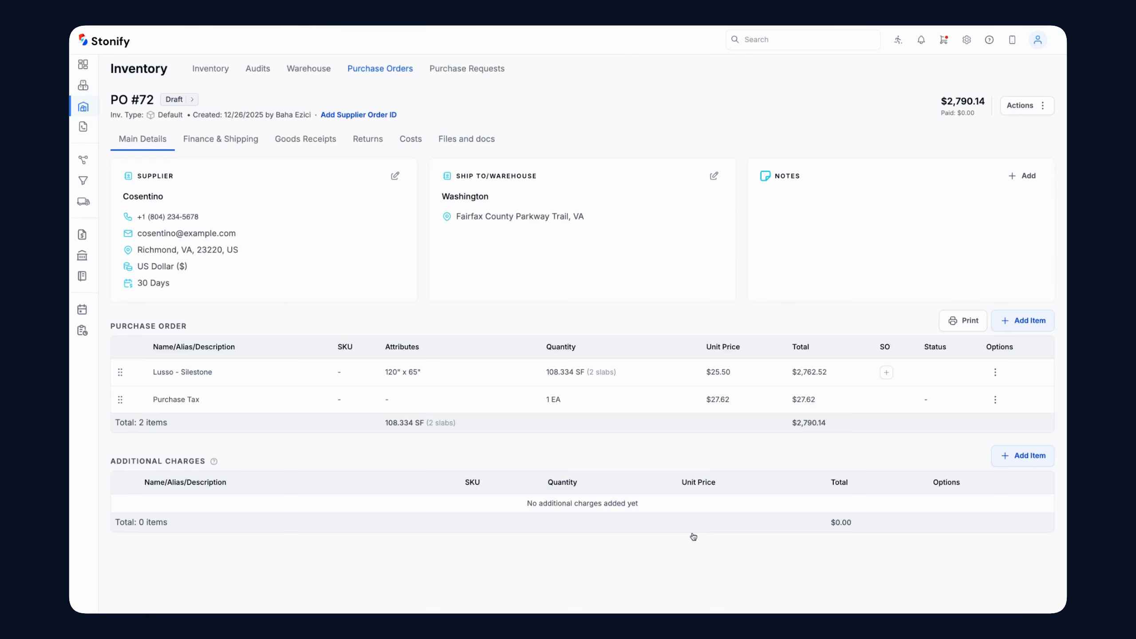
{"action": "left_click", "coordinate": [1027, 106]}
{"action": "left_click", "coordinate": [1025, 210]}
Step: Issue a supplier bill from the purchase order's finances, covering the Lusso - Silestone and Purchase Tax lines
{"action": "left_click", "coordinate": [223, 140]}
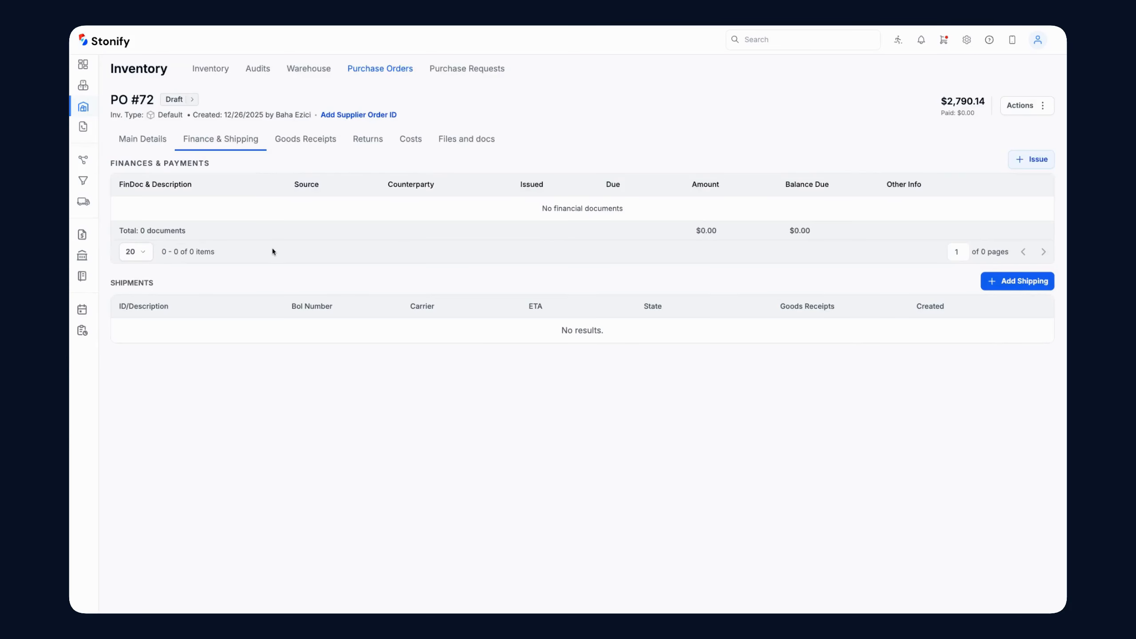
{"action": "left_click", "coordinate": [1031, 159]}
{"action": "left_click", "coordinate": [1024, 198]}
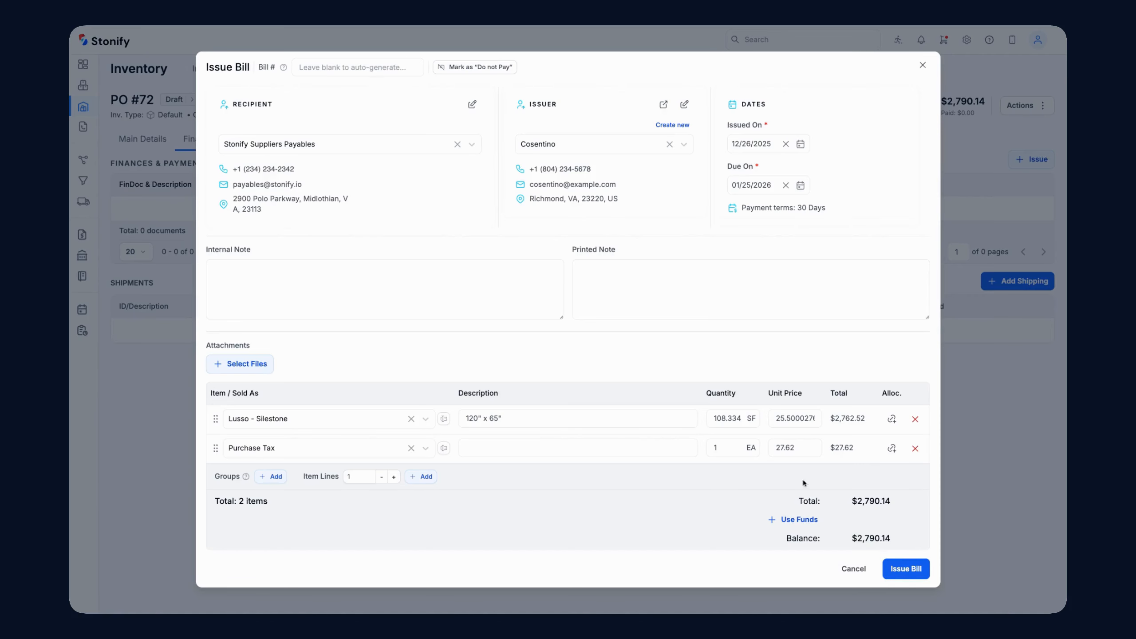
{"action": "left_click", "coordinate": [800, 144]}
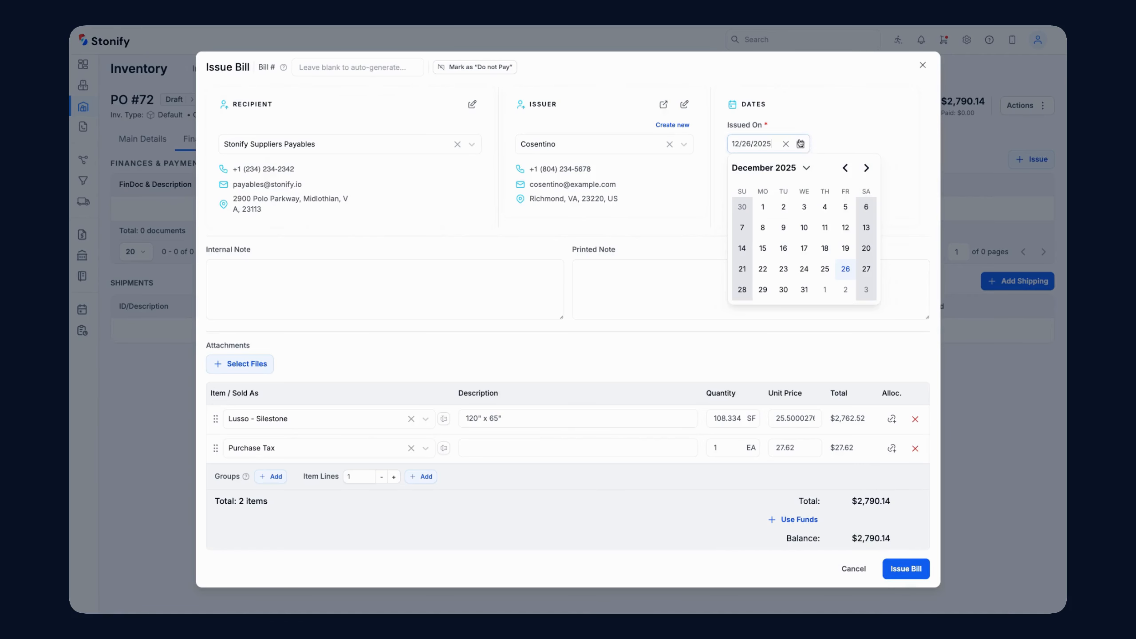
{"action": "left_click", "coordinate": [827, 148]}
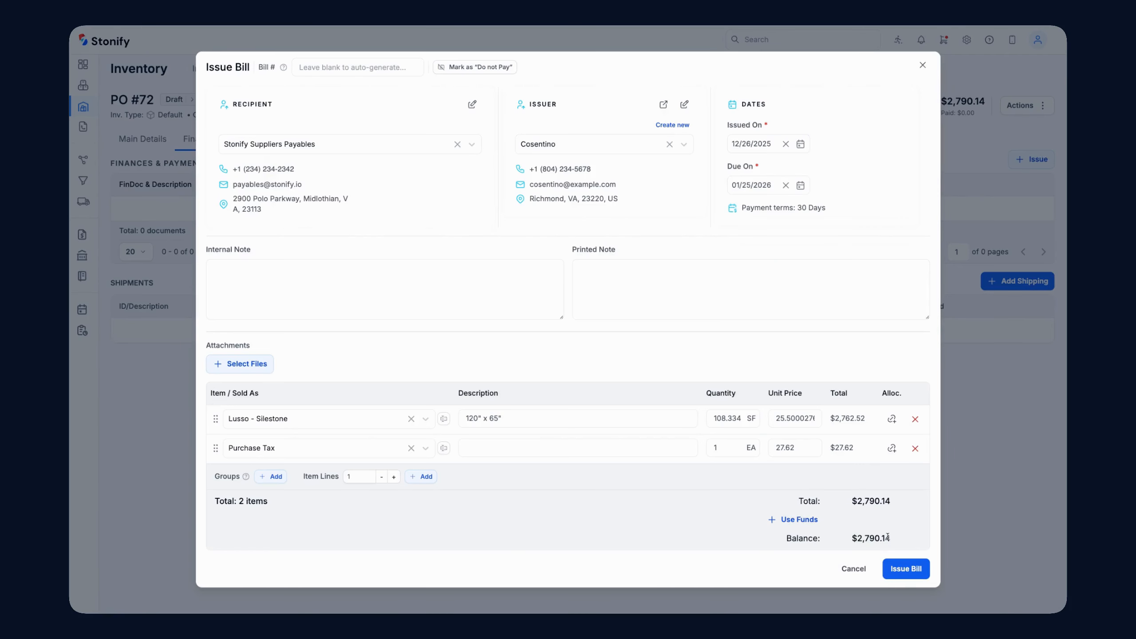
{"action": "left_click", "coordinate": [902, 569]}
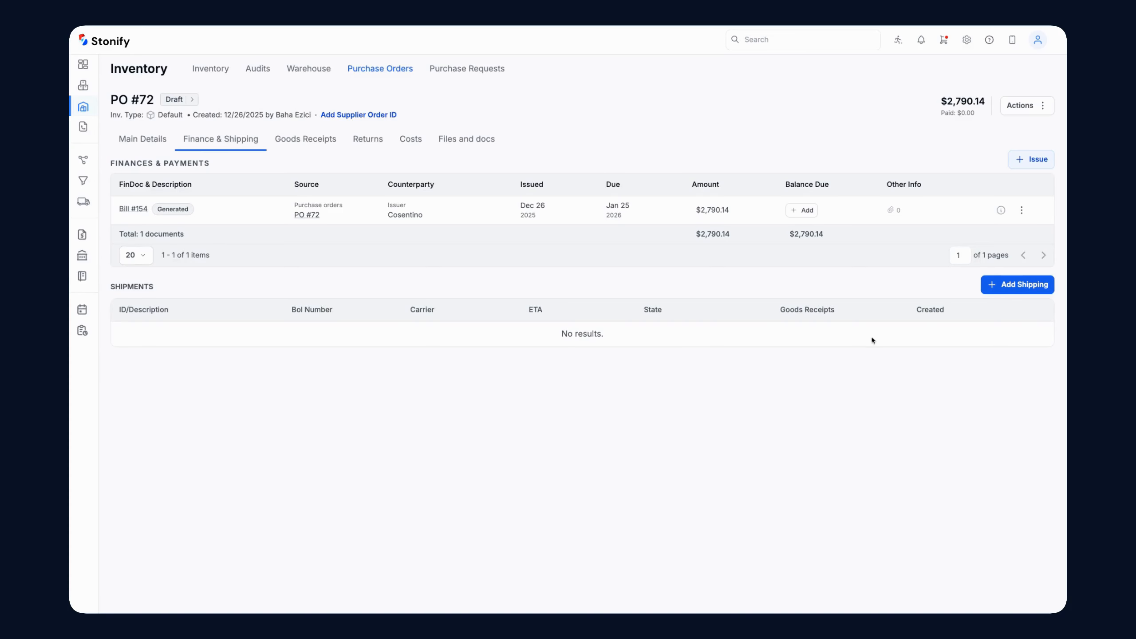
Step: Record a payment to Cosentino for the purchase order's bill, covering its full balance and withdrawn from AMEX
{"action": "left_click", "coordinate": [809, 211]}
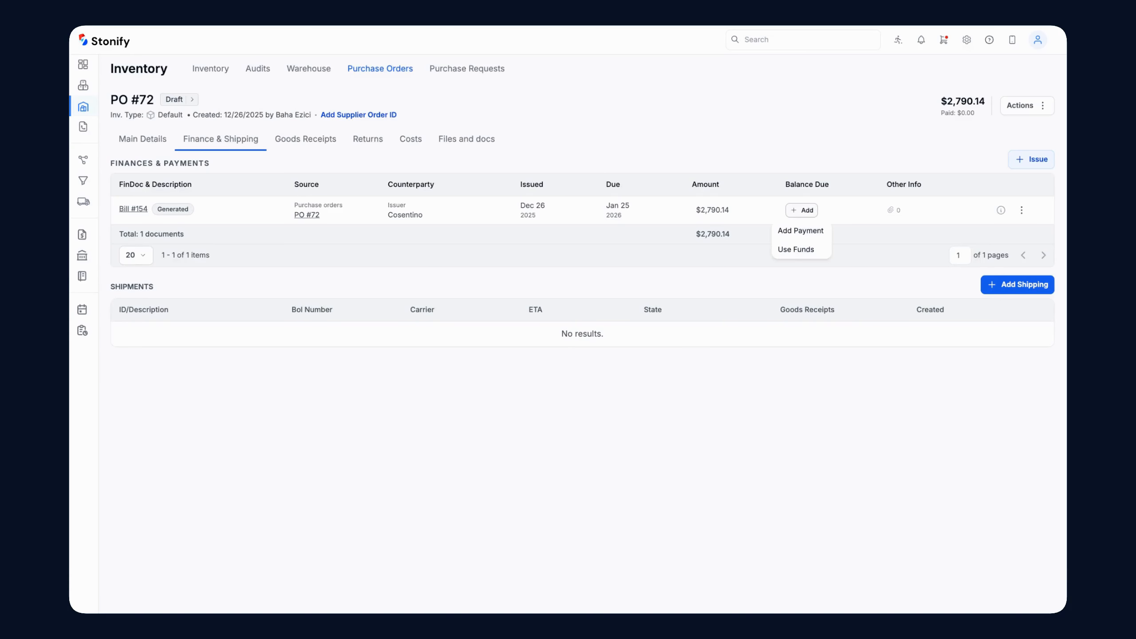
{"action": "left_click", "coordinate": [813, 229]}
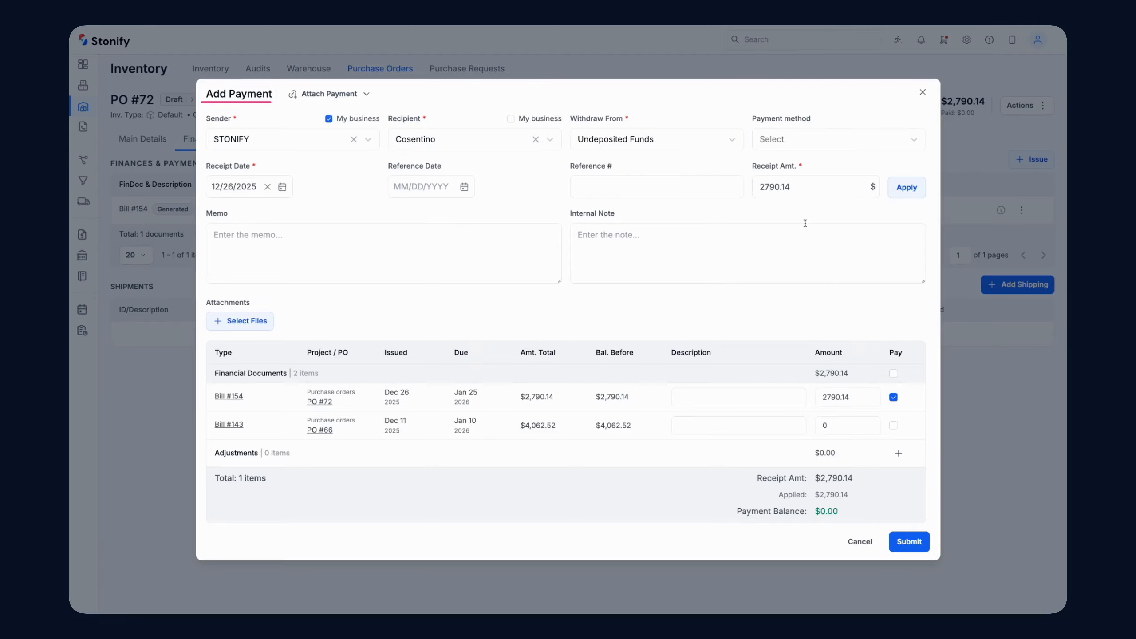
{"action": "left_click", "coordinate": [710, 144]}
{"action": "left_click", "coordinate": [710, 164]}
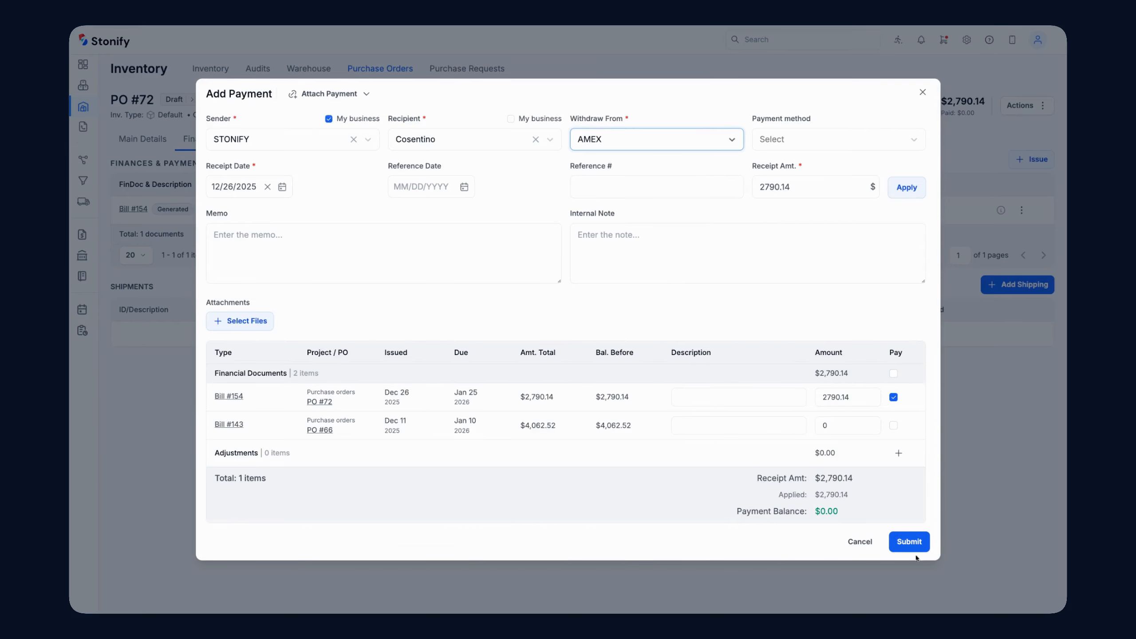
{"action": "left_click", "coordinate": [909, 542]}
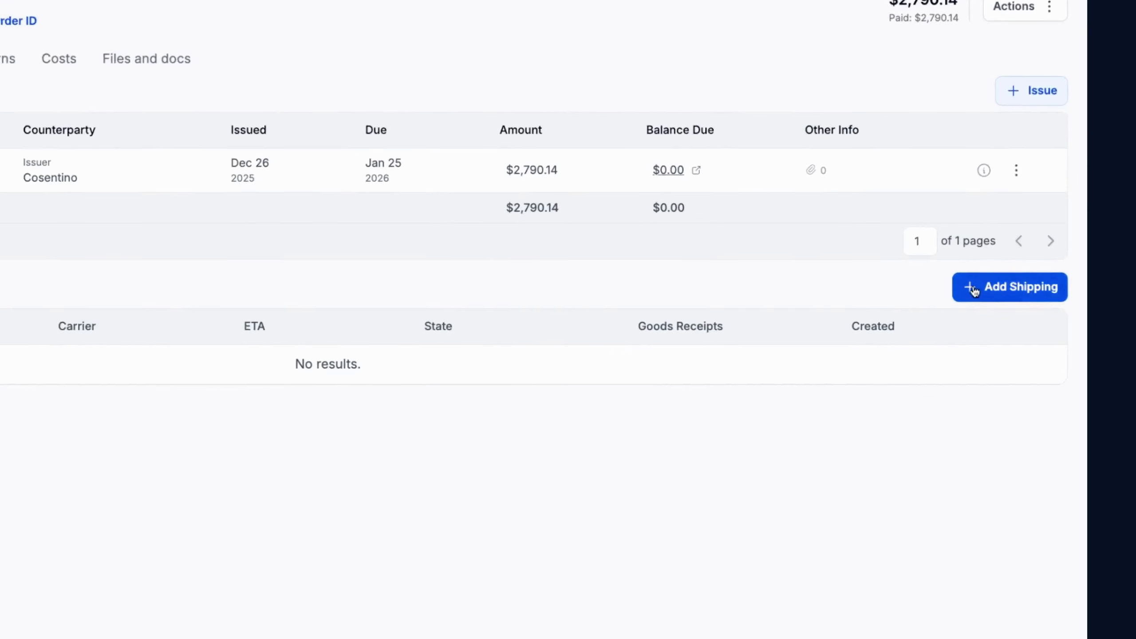
Step: Add a shipment for the Lusso - Silestone slabs with ETA 12/31/2025 and state Not Shipped
{"action": "left_click", "coordinate": [1017, 284]}
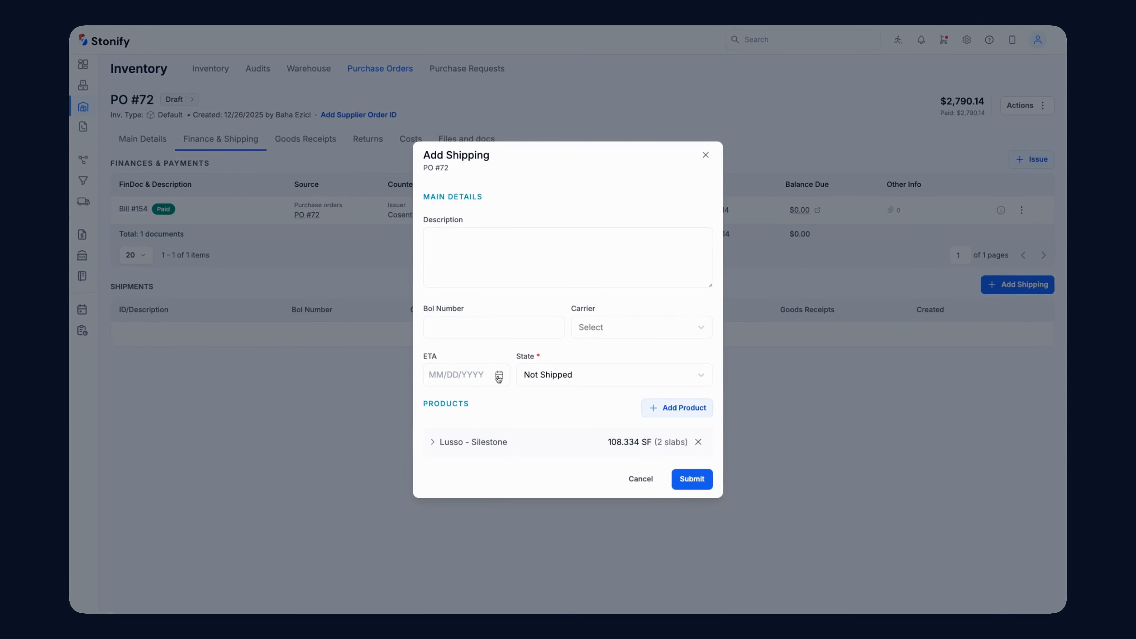
{"action": "left_click", "coordinate": [499, 376]}
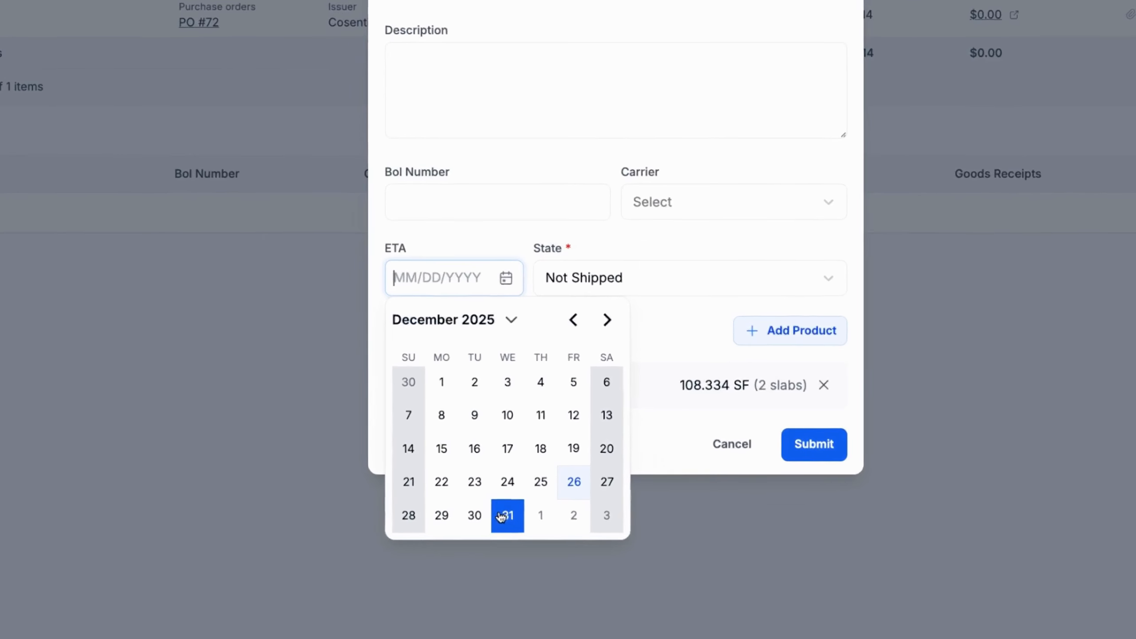
{"action": "left_click", "coordinate": [501, 515]}
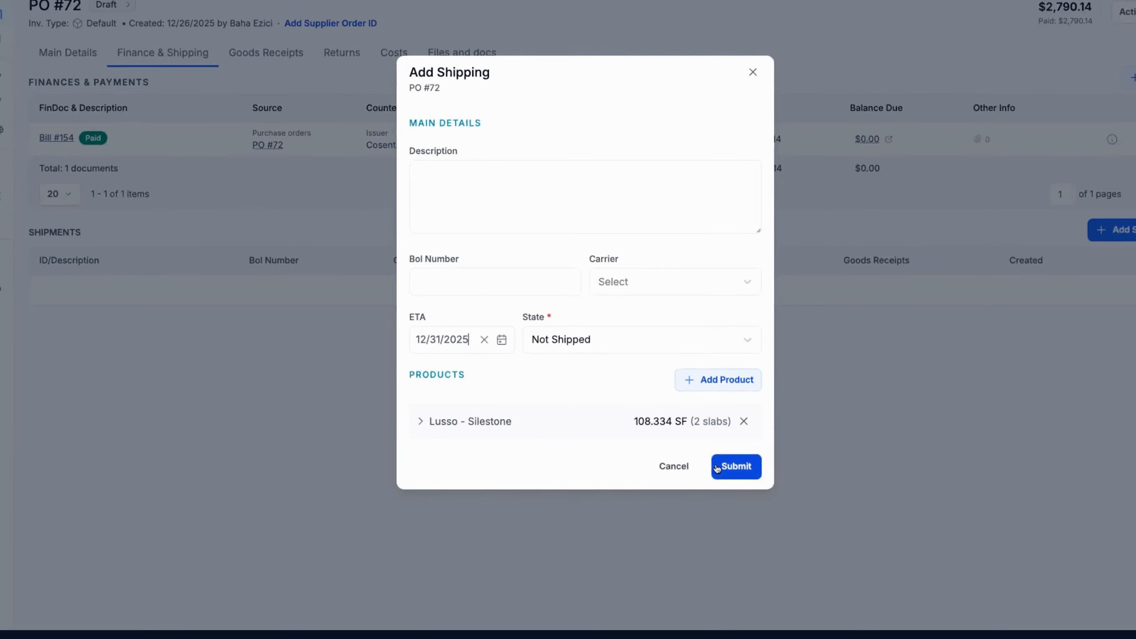
{"action": "left_click", "coordinate": [717, 468]}
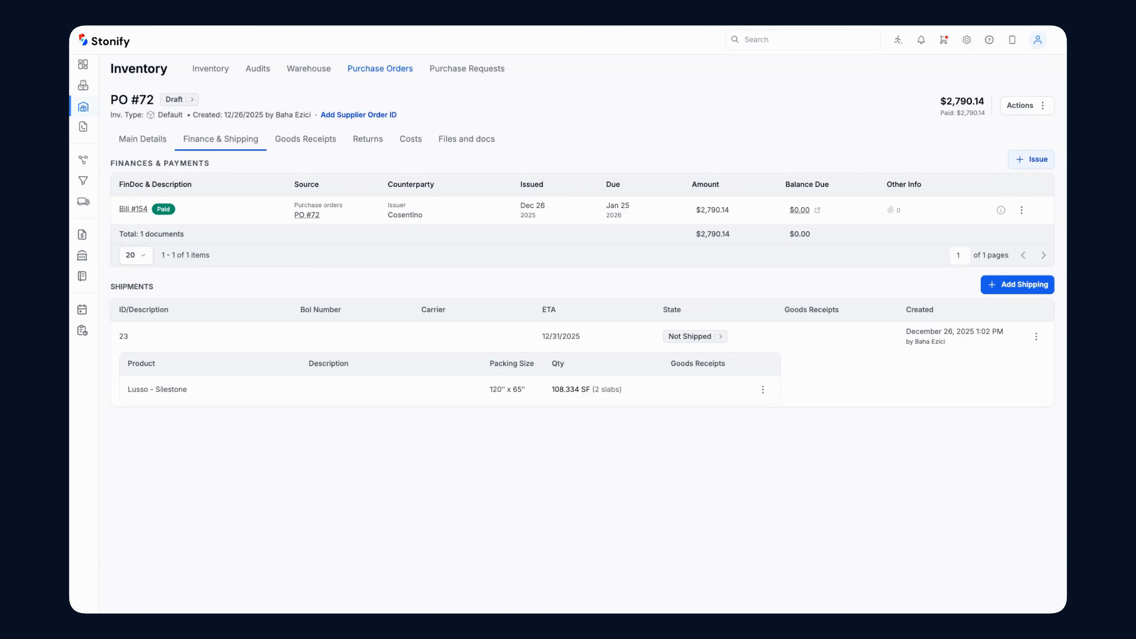
Step: Create a goods receipt from the shipment for 2 received slabs of Lusso - Silestone
{"action": "left_click", "coordinate": [305, 140]}
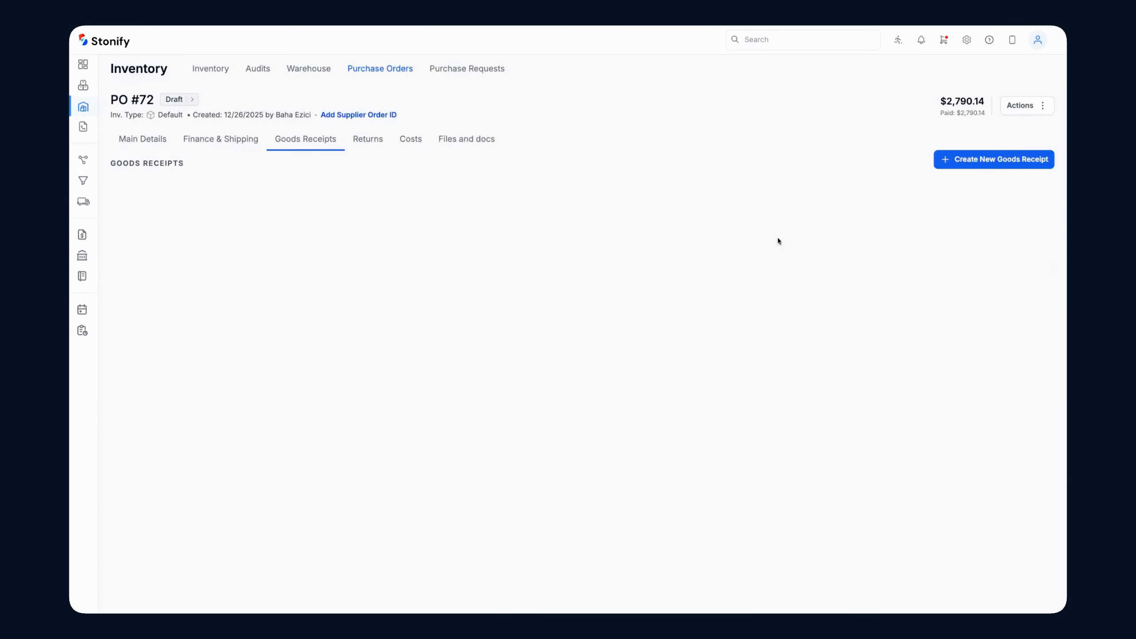
{"action": "left_click", "coordinate": [947, 159]}
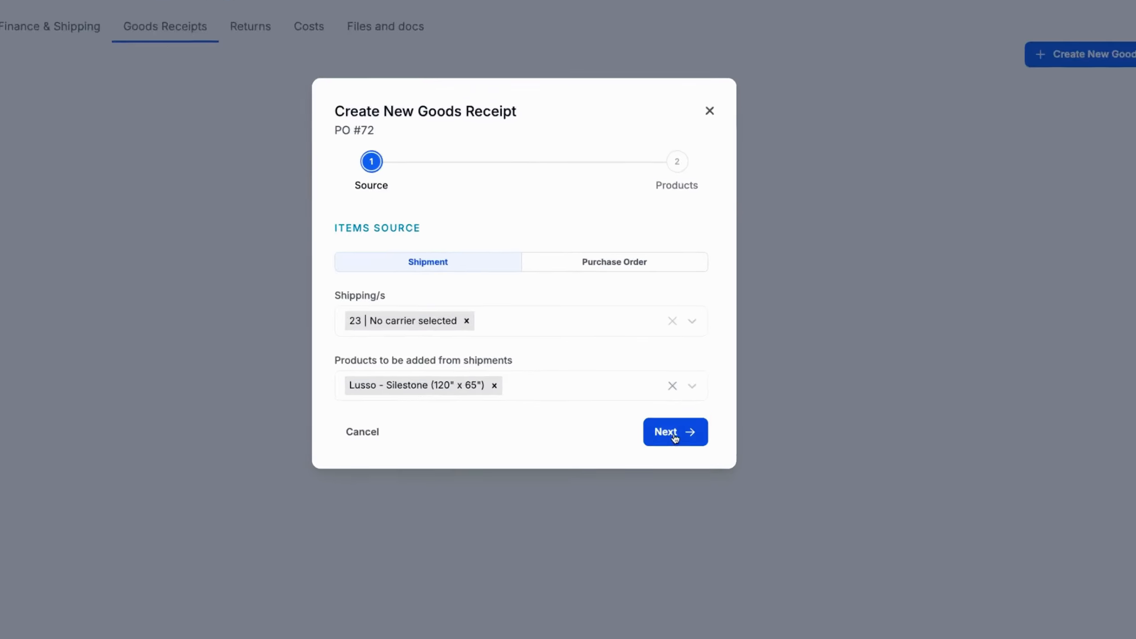
{"action": "left_click", "coordinate": [674, 432]}
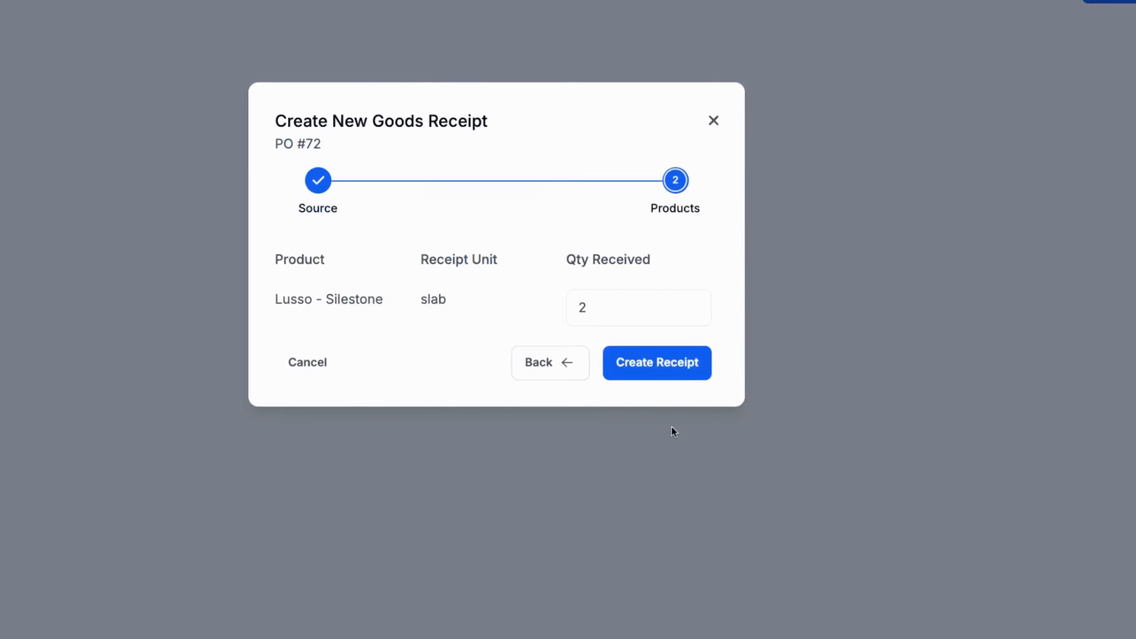
{"action": "left_click", "coordinate": [674, 375]}
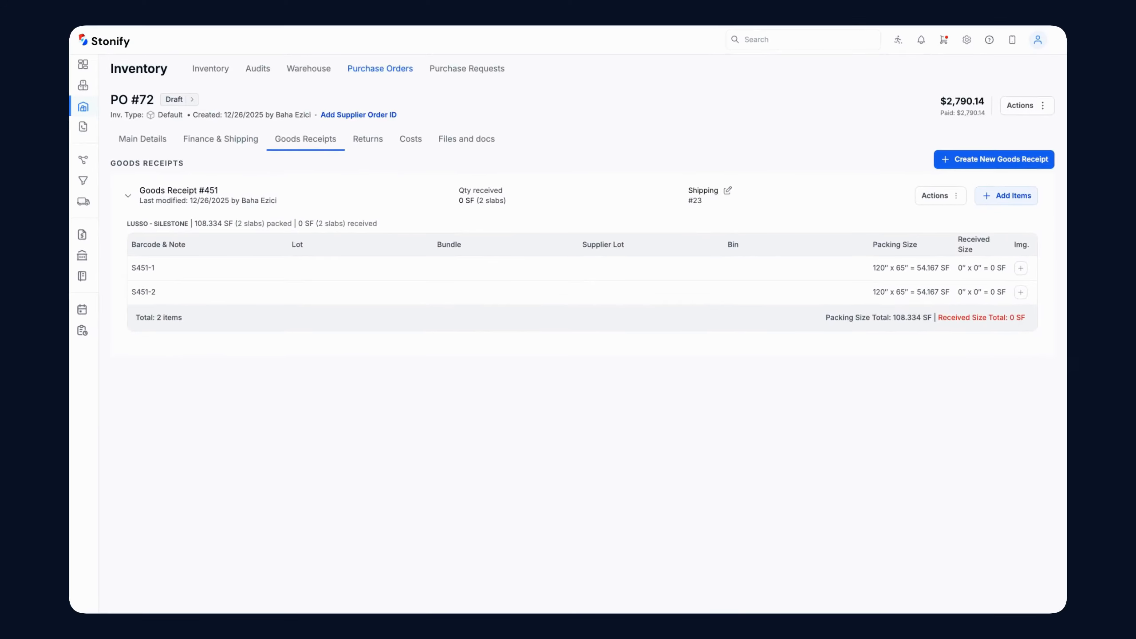
Step: Bulk edit the goods receipt, entering lot 3453, bin 2, received width 120 and received height 65 as shared values
{"action": "left_click", "coordinate": [940, 195]}
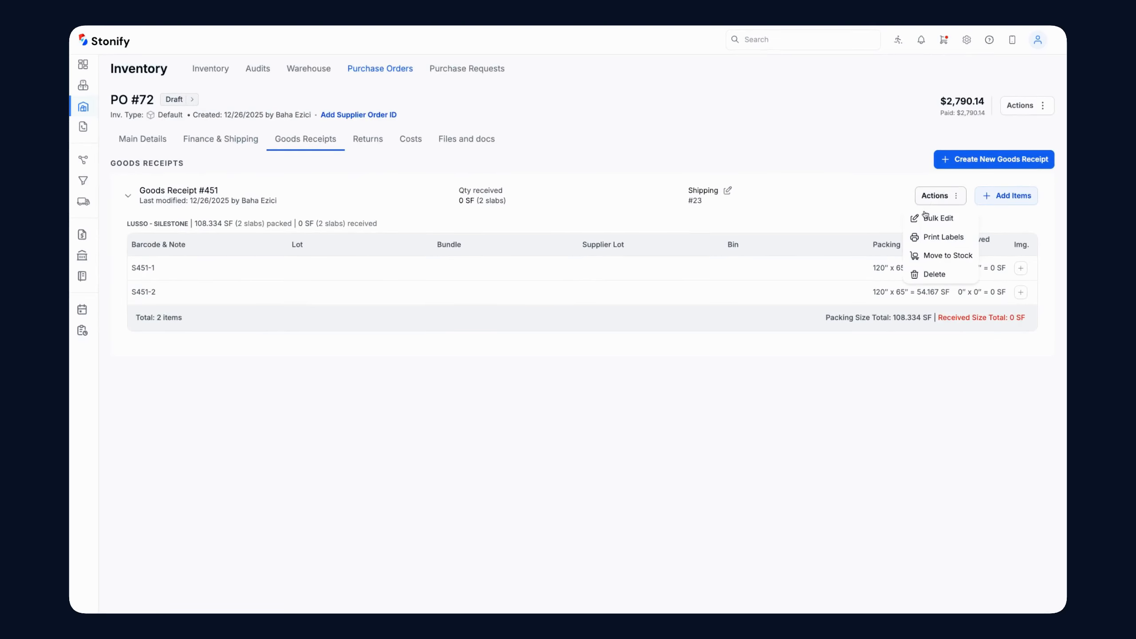
{"action": "left_click", "coordinate": [925, 216]}
{"action": "left_click", "coordinate": [419, 293]}
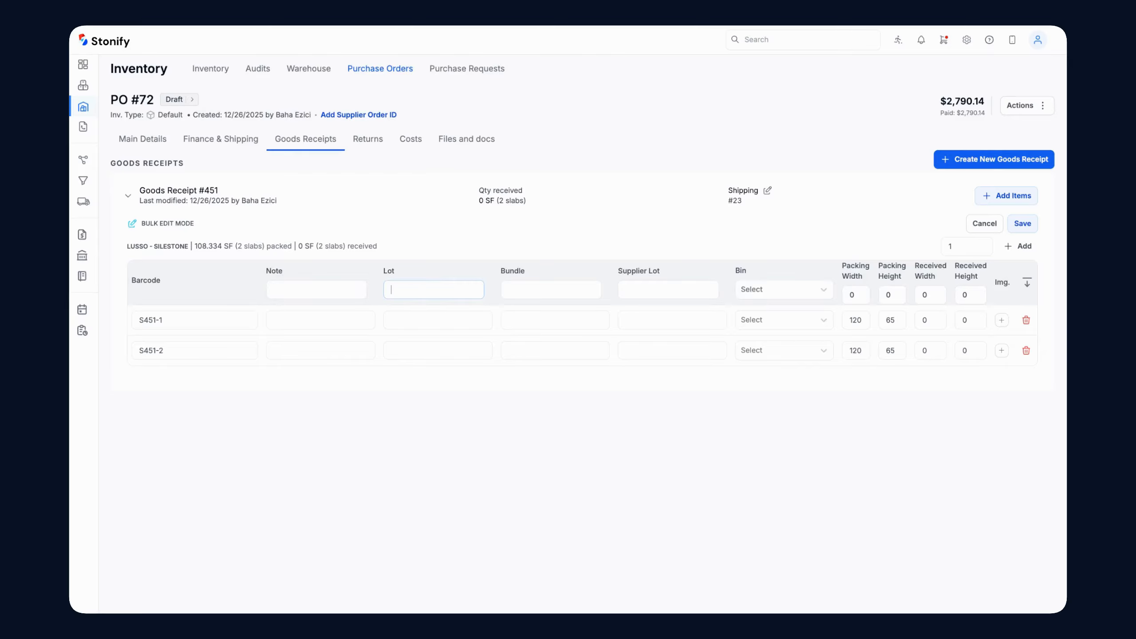
{"action": "type", "text": "3453"}
{"action": "left_click", "coordinate": [776, 295]}
{"action": "left_click", "coordinate": [769, 353]}
{"action": "left_click", "coordinate": [933, 294]}
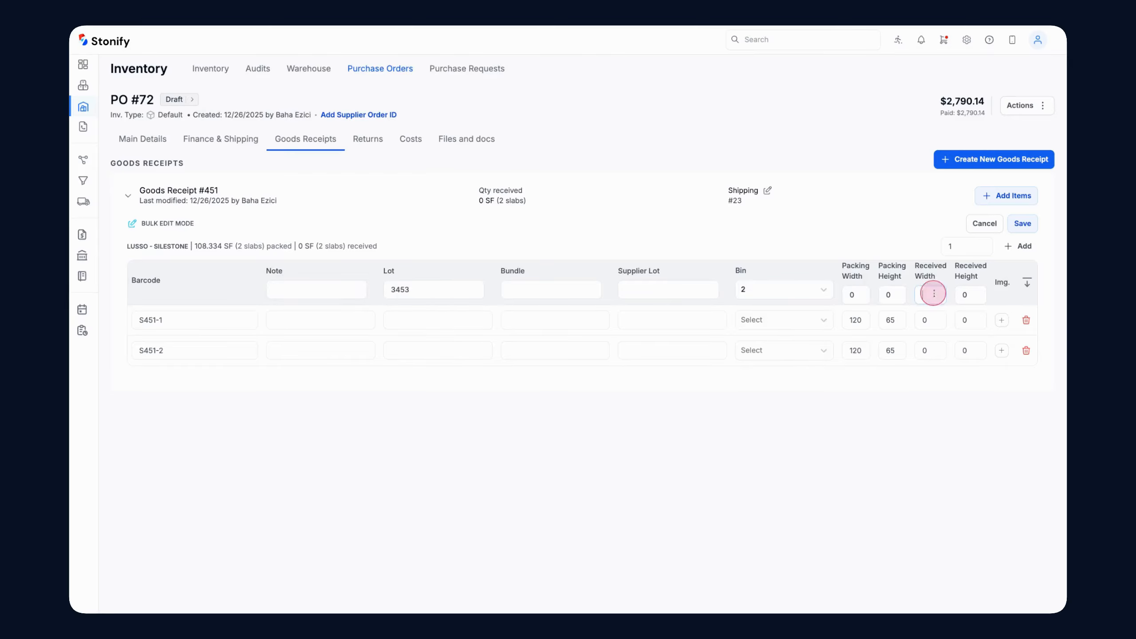
{"action": "key", "text": "BackSpace"}
{"action": "type", "text": "120"}
{"action": "key", "text": "Tab"}
{"action": "key", "text": "BackSpace"}
{"action": "type", "text": "65"}
Step: Change the first slab's barcode to yudd5, apply the shared values to both slabs, and save the receipt
{"action": "triple_click", "coordinate": [178, 320]}
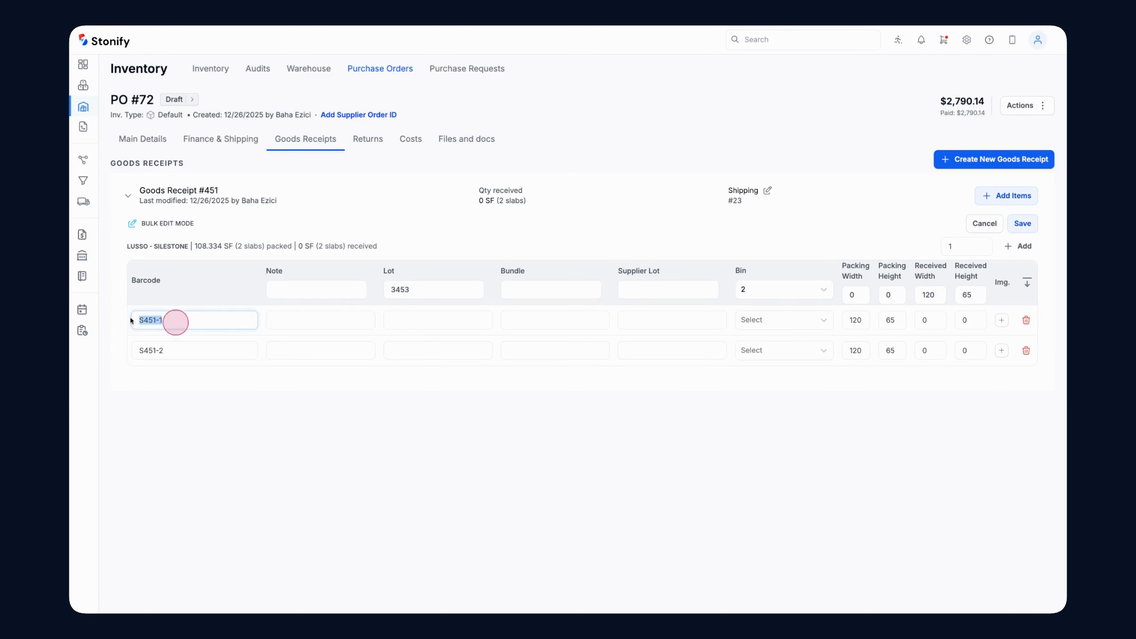
{"action": "type", "text": "yudd5"}
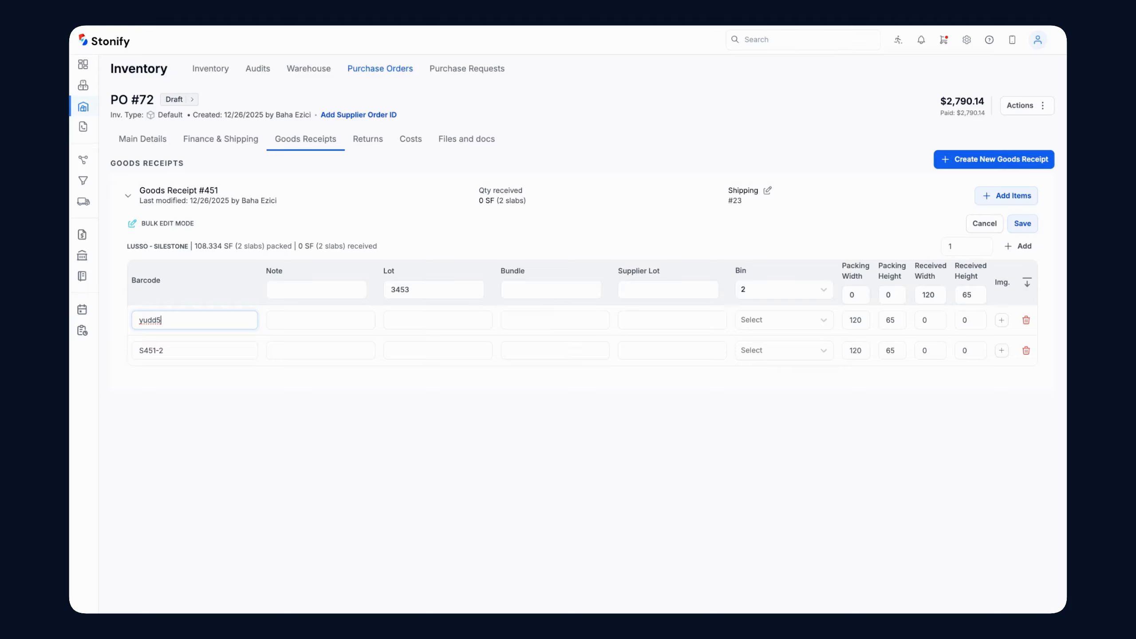
{"action": "left_click", "coordinate": [1028, 279]}
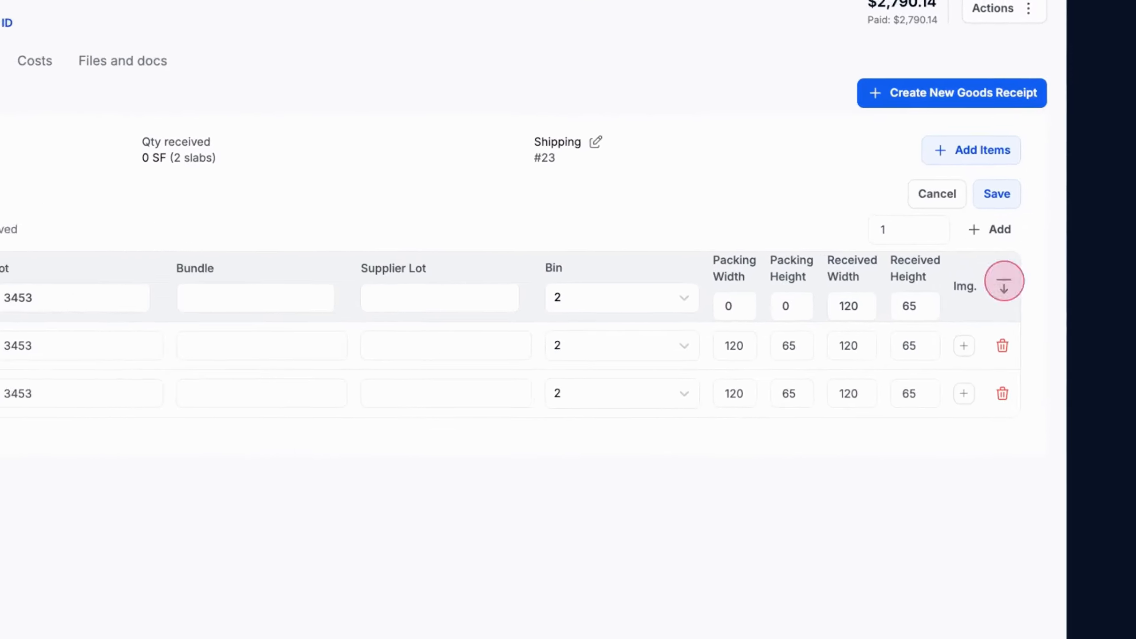
{"action": "left_click", "coordinate": [1008, 207]}
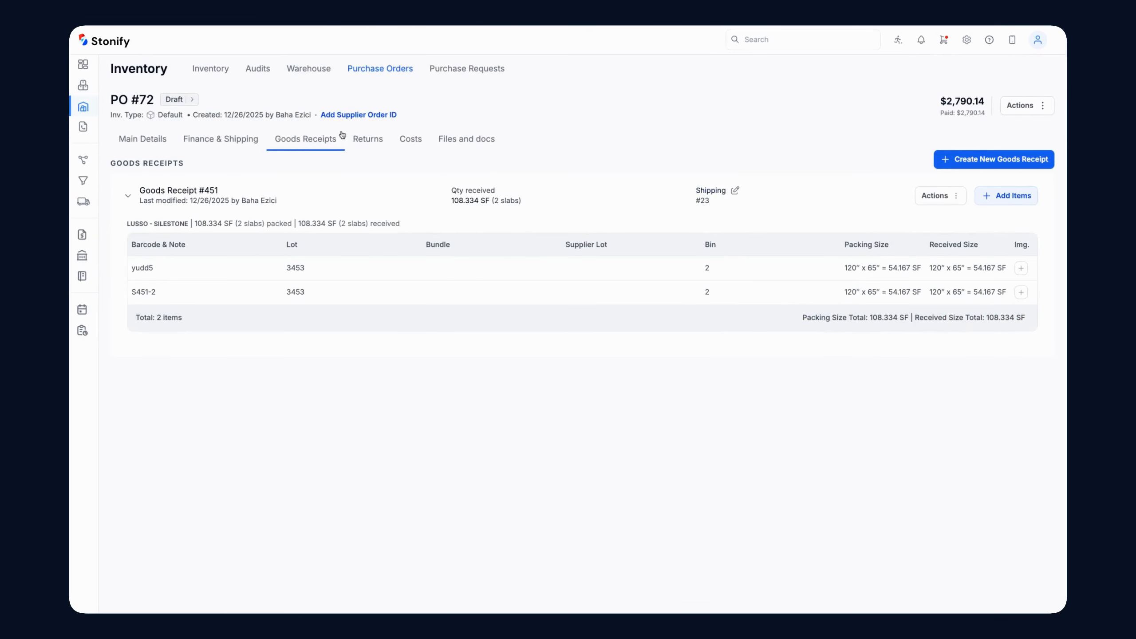
Step: Link the special order for 135.74 SF (3 slabs) to the Lusso - Silestone item and check its overbooking risk note
{"action": "left_click", "coordinate": [147, 134]}
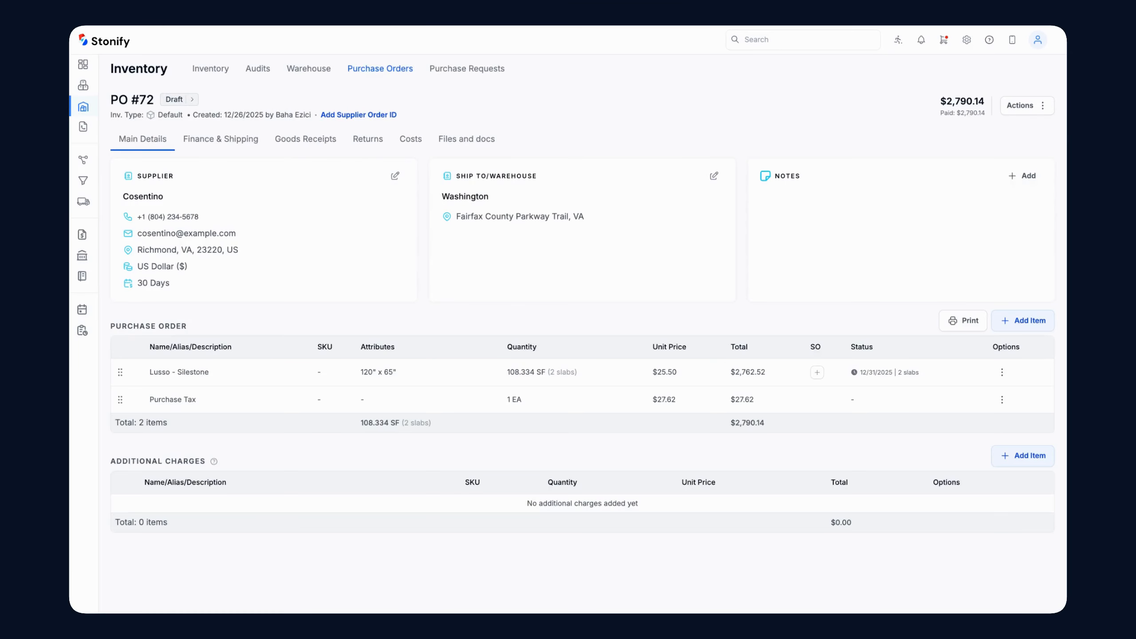
{"action": "left_click", "coordinate": [817, 372]}
{"action": "left_click", "coordinate": [679, 320]}
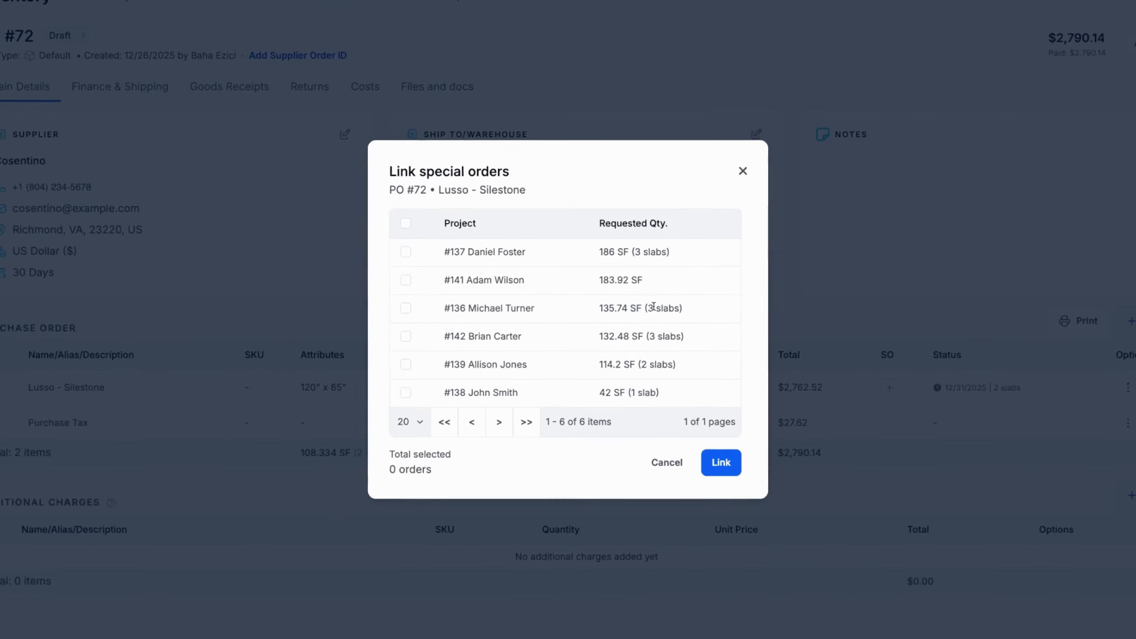
{"action": "left_click", "coordinate": [442, 310]}
{"action": "left_click", "coordinate": [729, 478]}
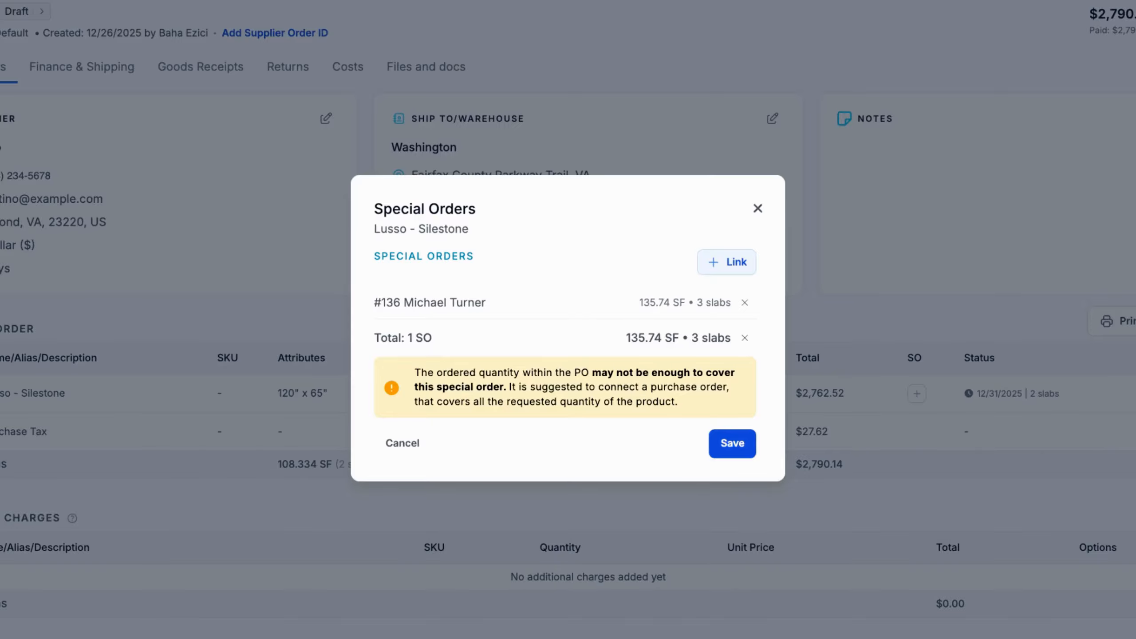
{"action": "left_click", "coordinate": [732, 443]}
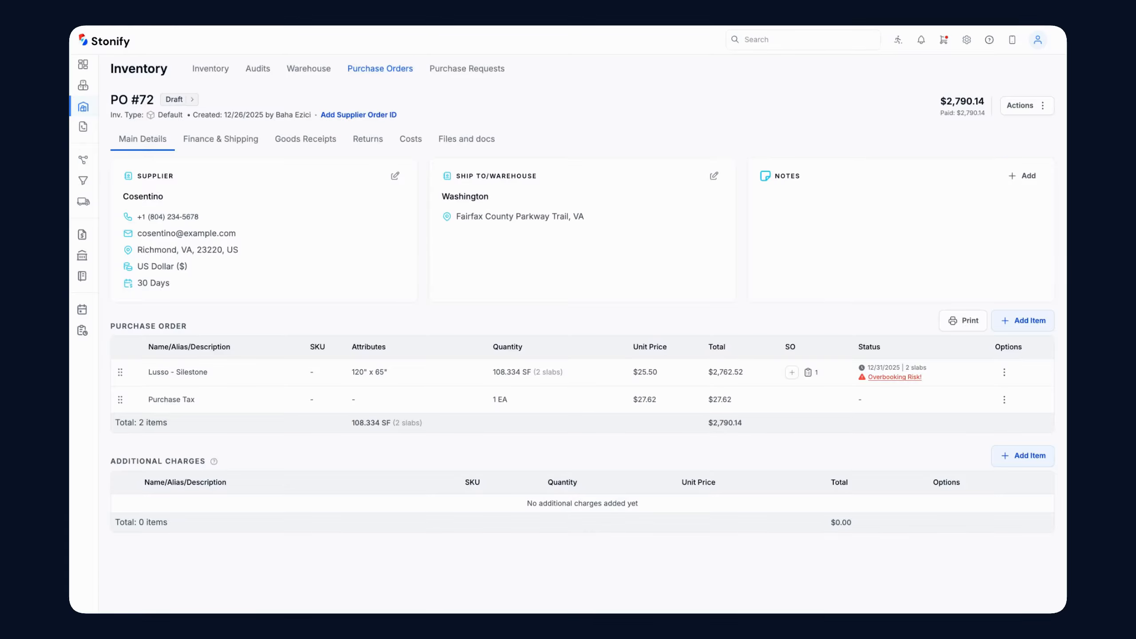
{"action": "mouse_move", "coordinate": [900, 380]}
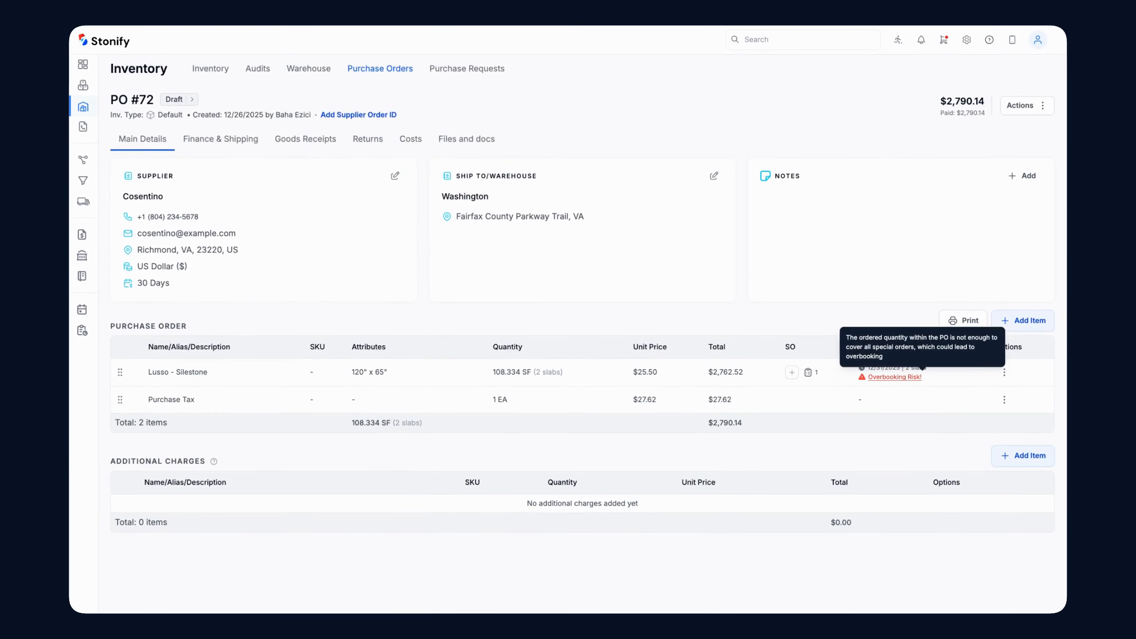
Step: Move the goods receipt's items to stock, with linked shipments marked as delivered
{"action": "left_click", "coordinate": [312, 143]}
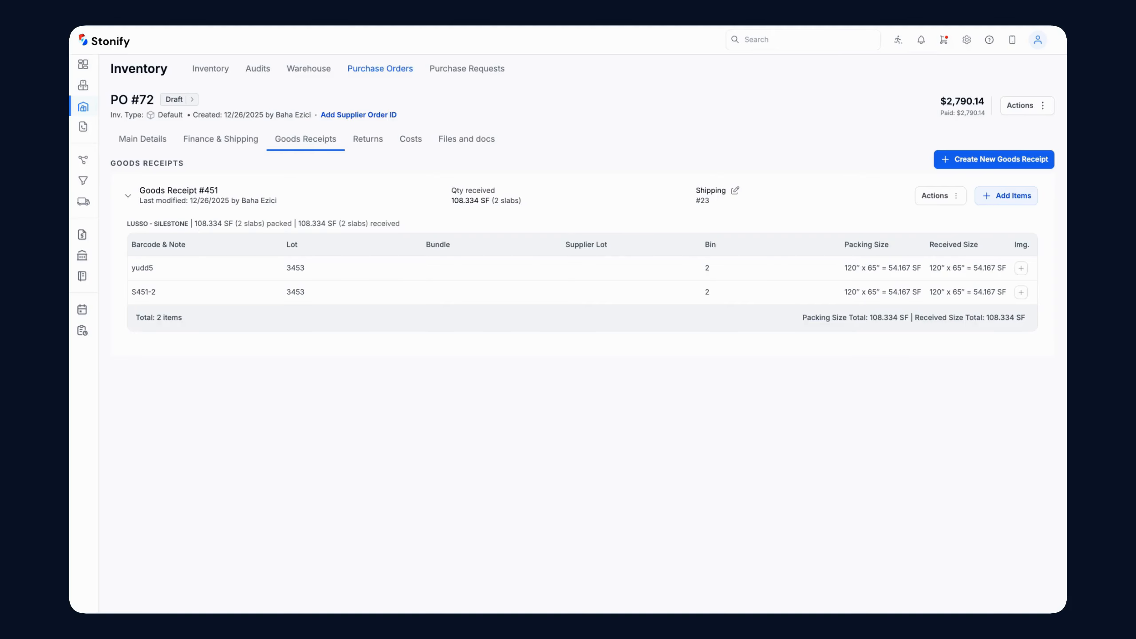
{"action": "left_click", "coordinate": [939, 202]}
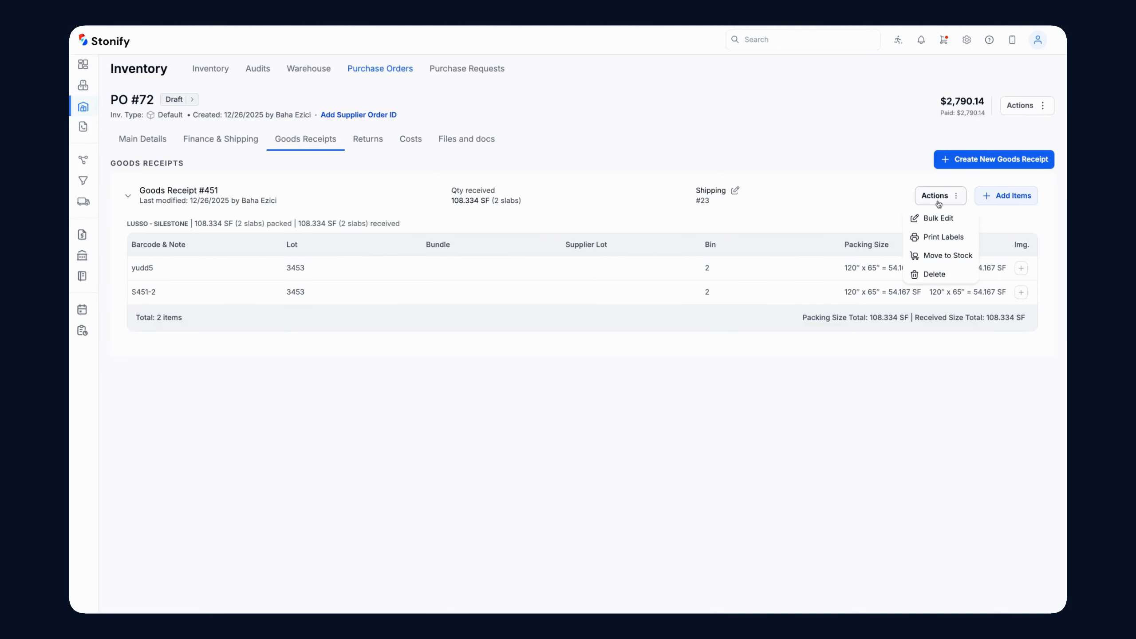
{"action": "left_click", "coordinate": [947, 255]}
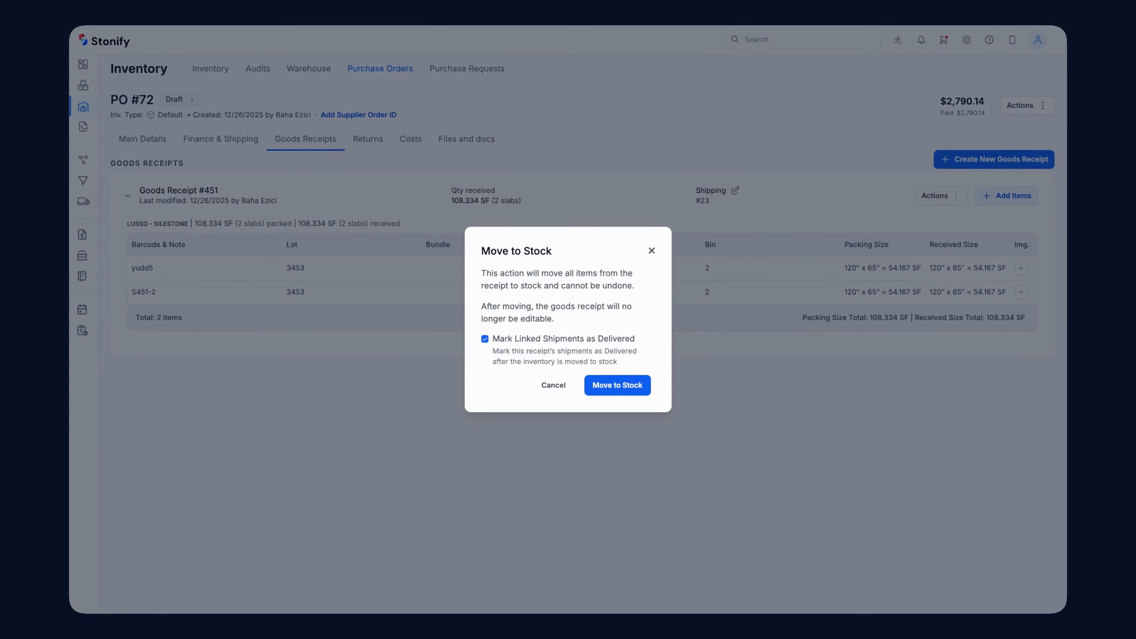
{"action": "left_click", "coordinate": [633, 385]}
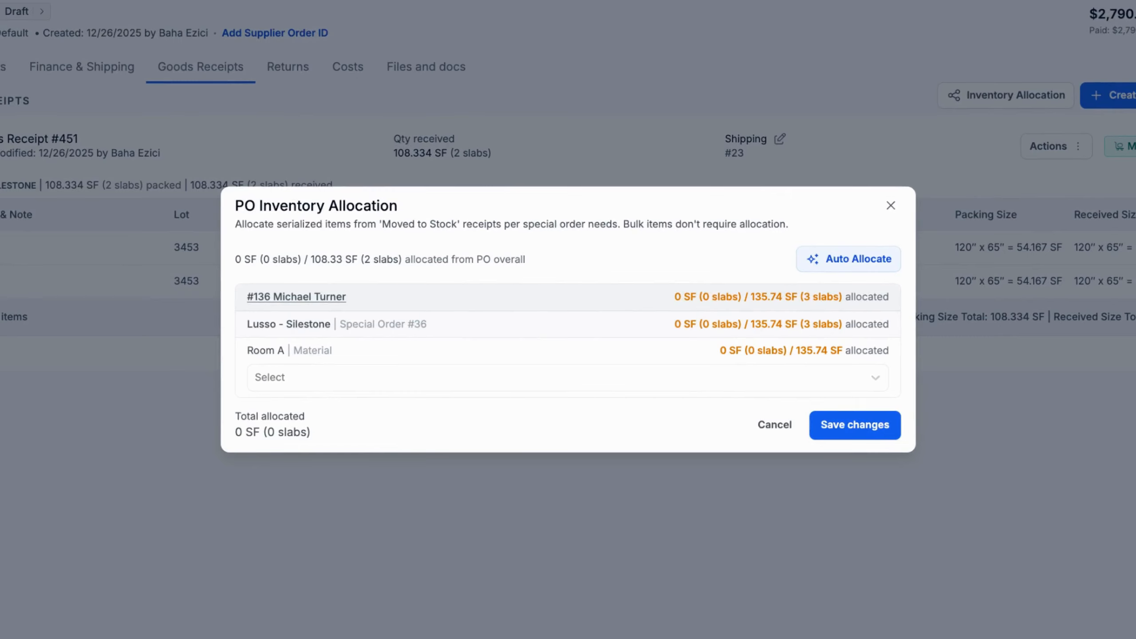
Step: Allocate slabs S451-2 and yudd5 to the special order's Room A material and save the allocation
{"action": "left_click", "coordinate": [656, 388]}
{"action": "left_click", "coordinate": [645, 410]}
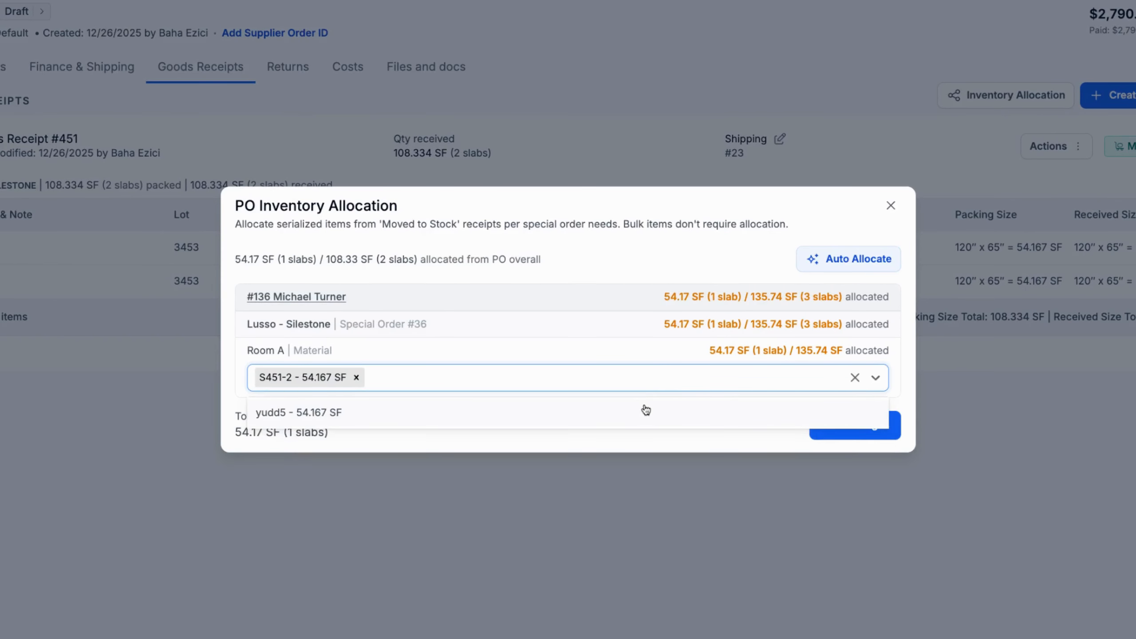
{"action": "left_click", "coordinate": [646, 412]}
{"action": "left_click", "coordinate": [645, 439]}
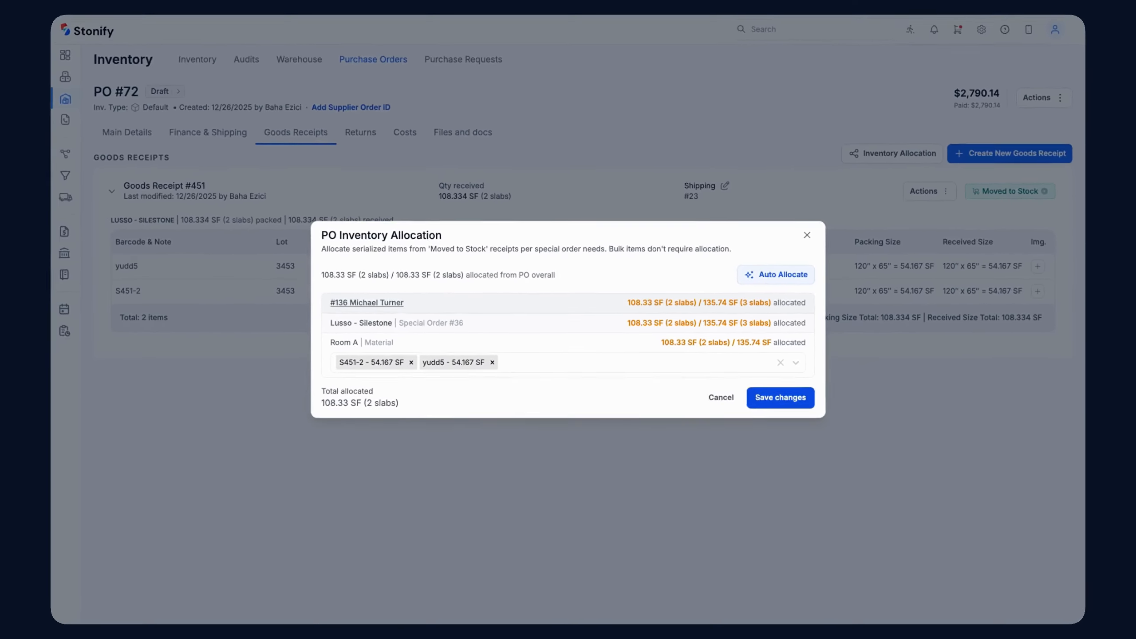
{"action": "left_click", "coordinate": [854, 425]}
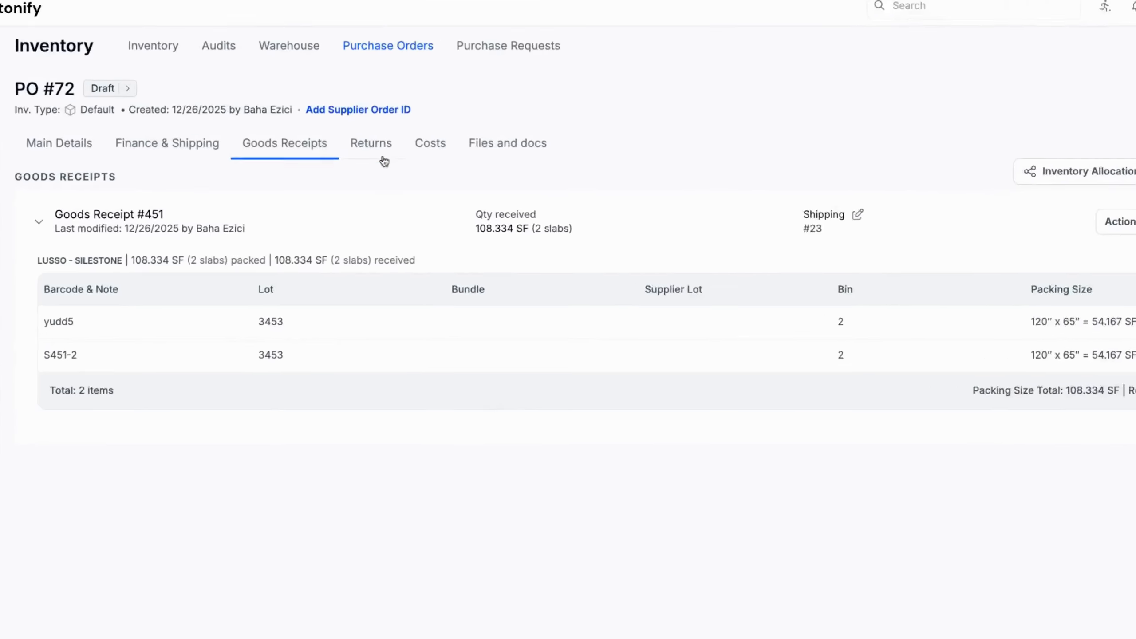
Step: Create a return to the seller for slabs yudd5 and S451-2, using the Do Nothing option for financial documents
{"action": "left_click", "coordinate": [368, 139]}
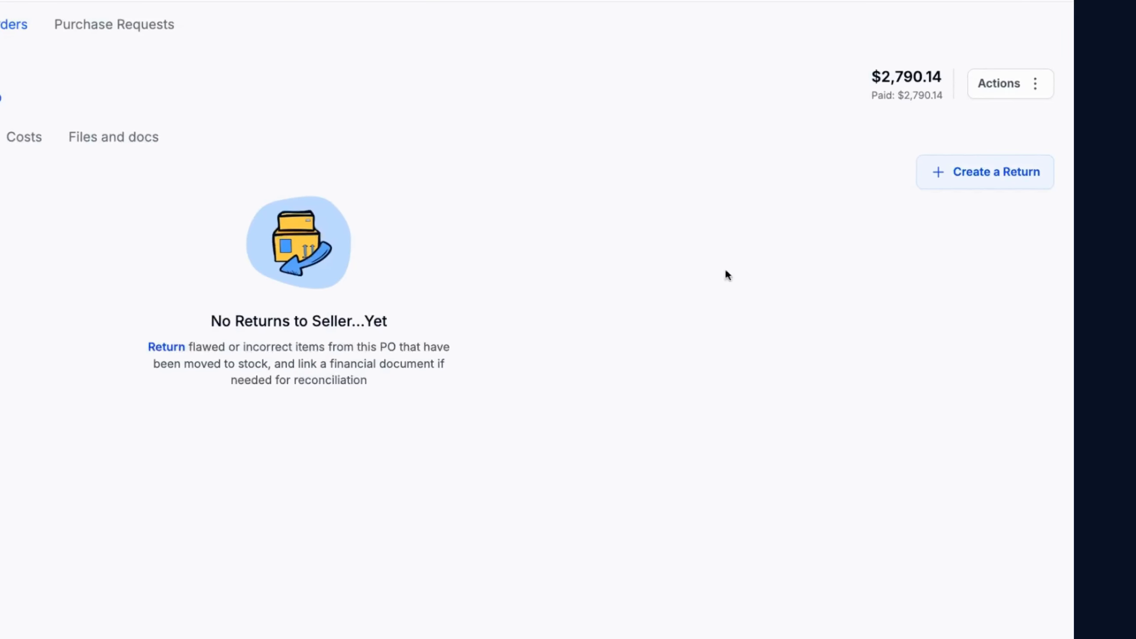
{"action": "left_click", "coordinate": [994, 171]}
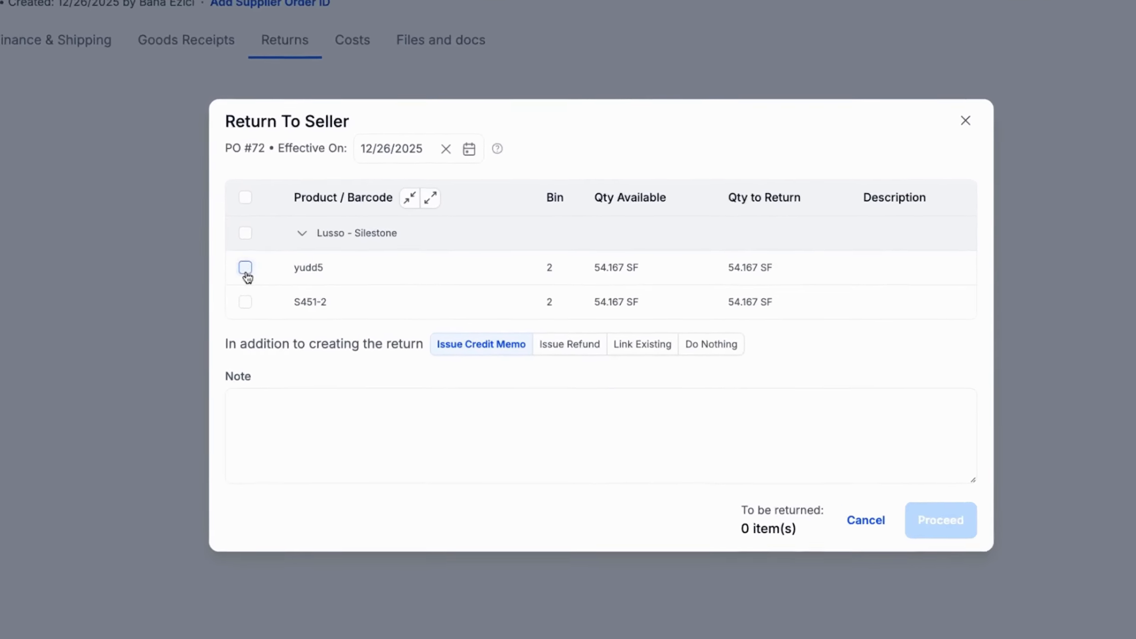
{"action": "left_click", "coordinate": [342, 283]}
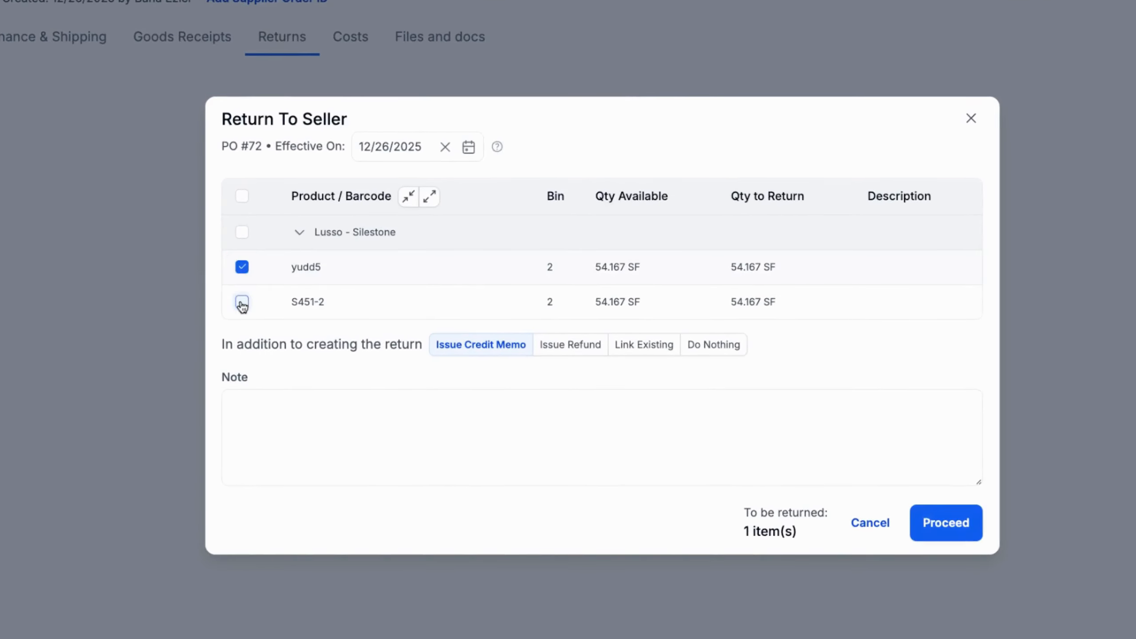
{"action": "left_click", "coordinate": [242, 305]}
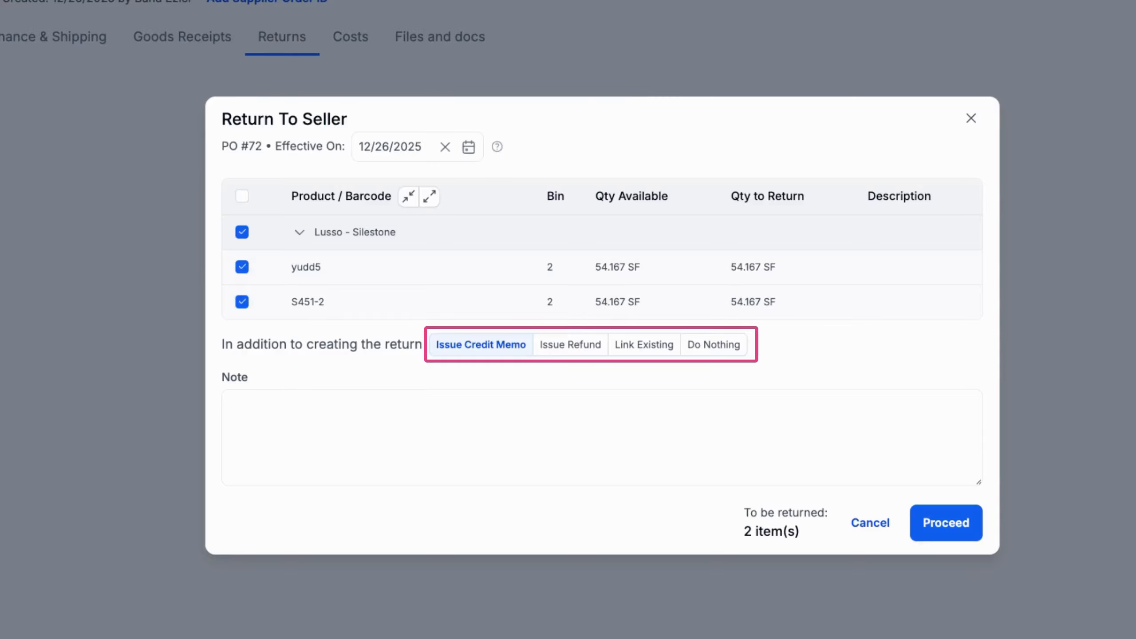
{"action": "left_click", "coordinate": [714, 344]}
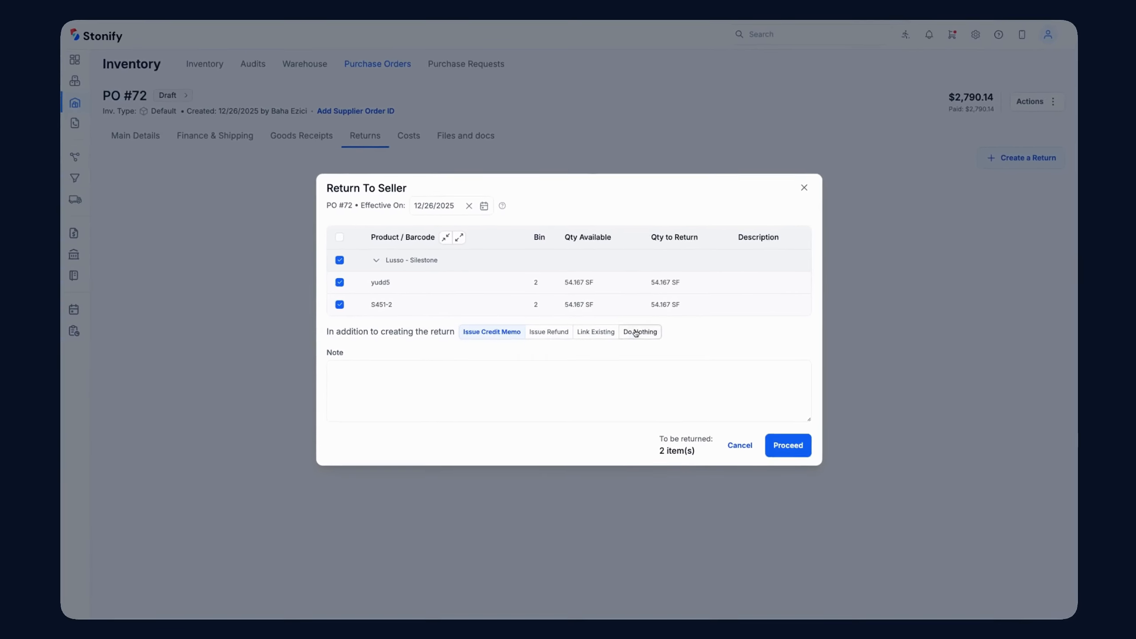
{"action": "left_click", "coordinate": [785, 442]}
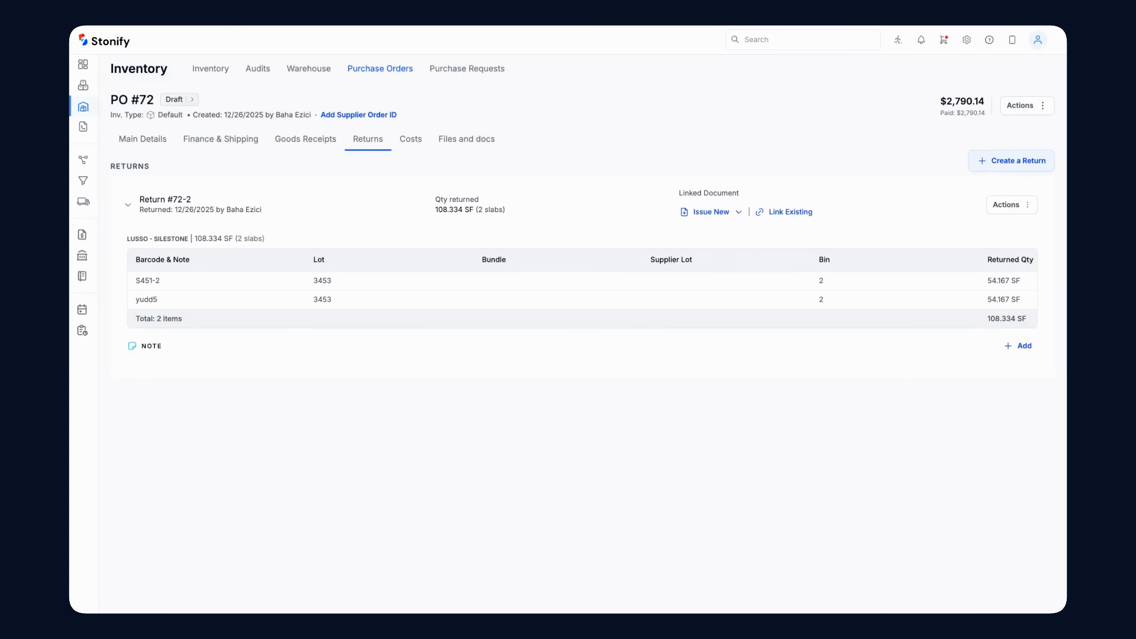
Step: Examine the purchase order's FOB and landed cost breakdown for each slab
{"action": "left_click", "coordinate": [409, 142]}
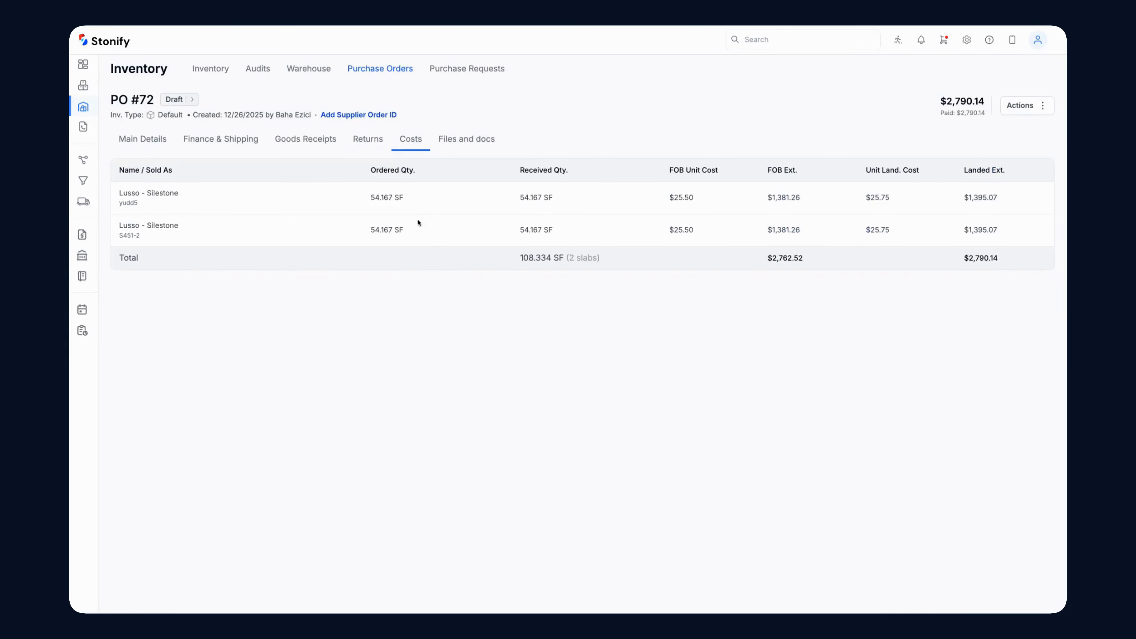